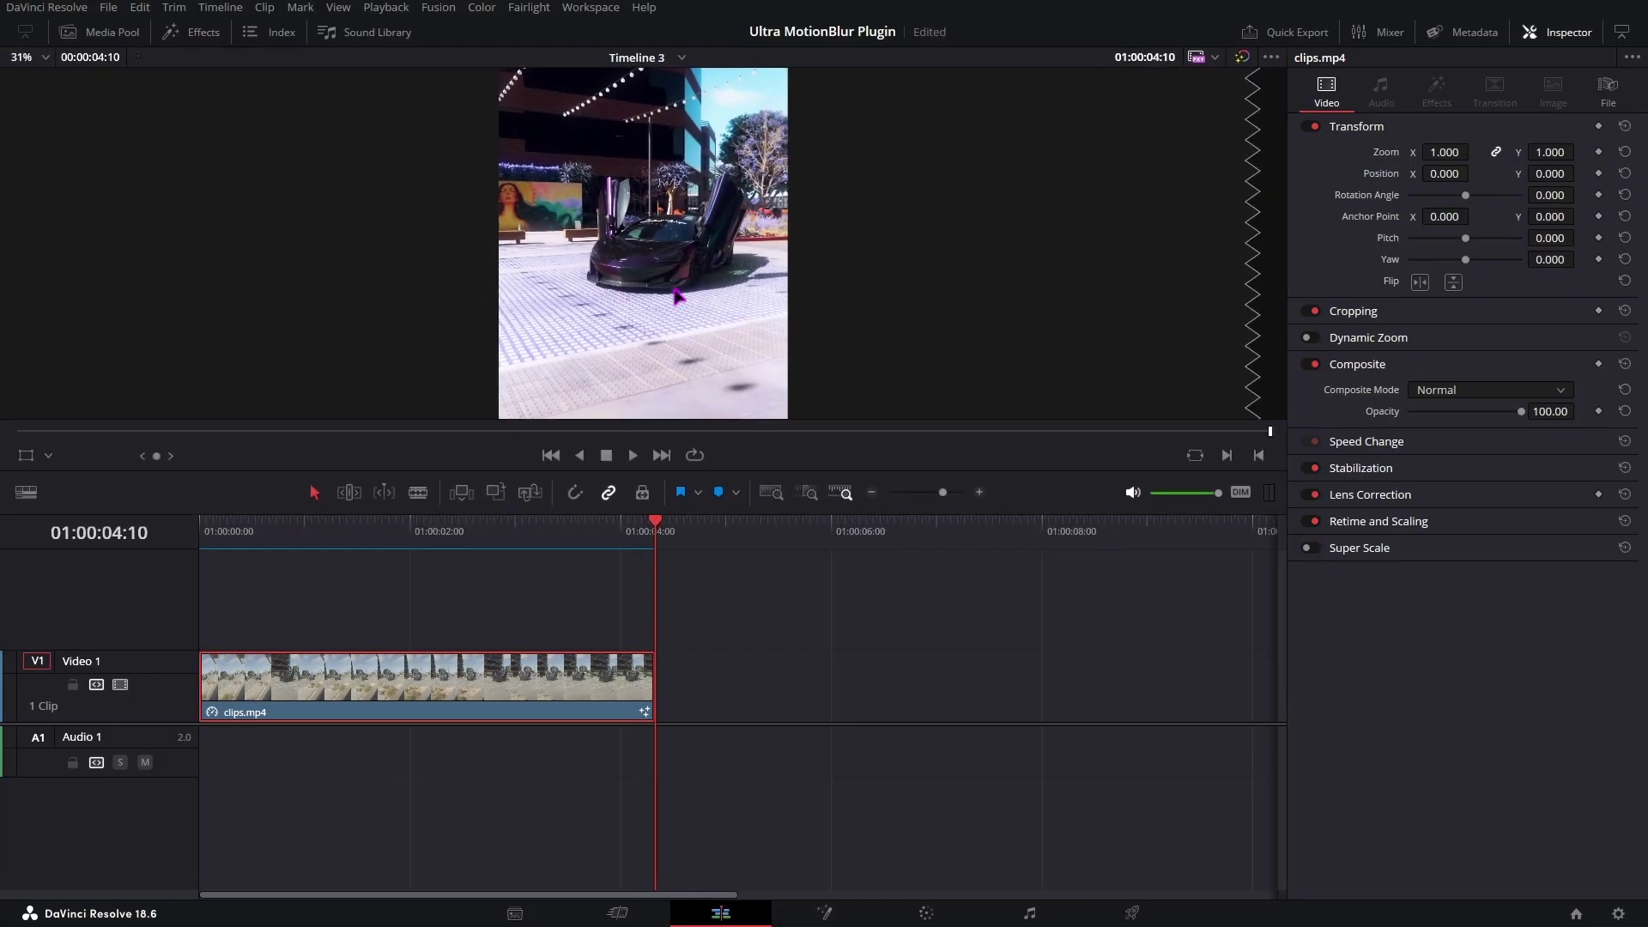
# Move the playhead to 01:00:01:28 in the car clip
pyautogui.click(402, 534)
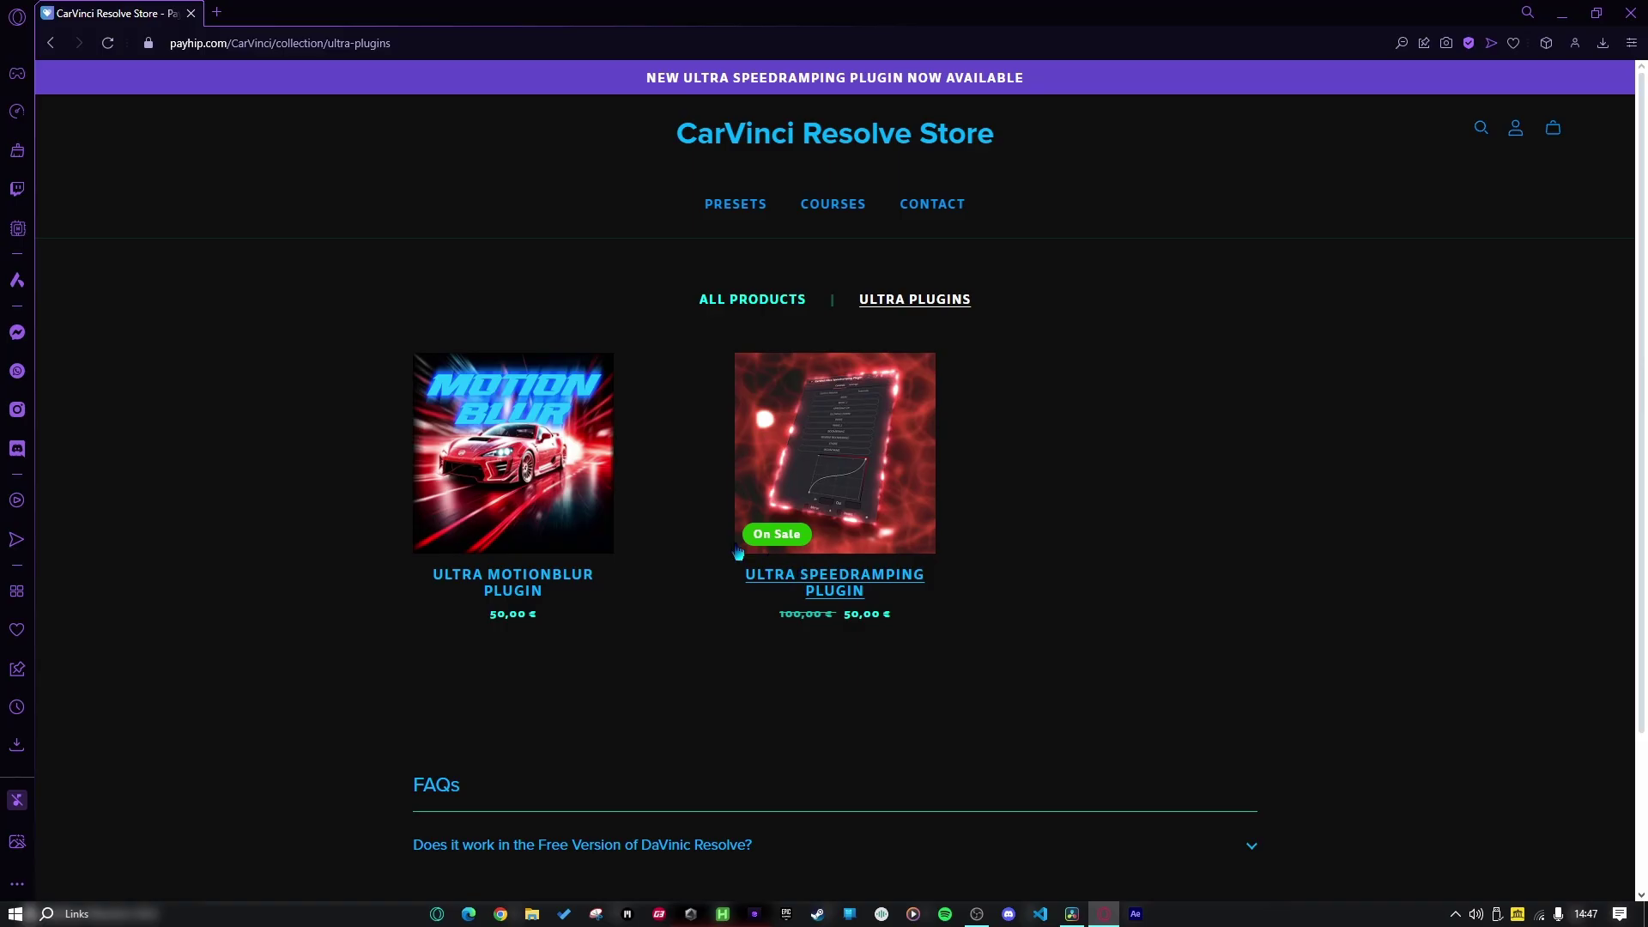
# Open the Ultra MotionBlur Plugin page and view its 37,50 € discount notice and preview images
pyautogui.click(499, 587)
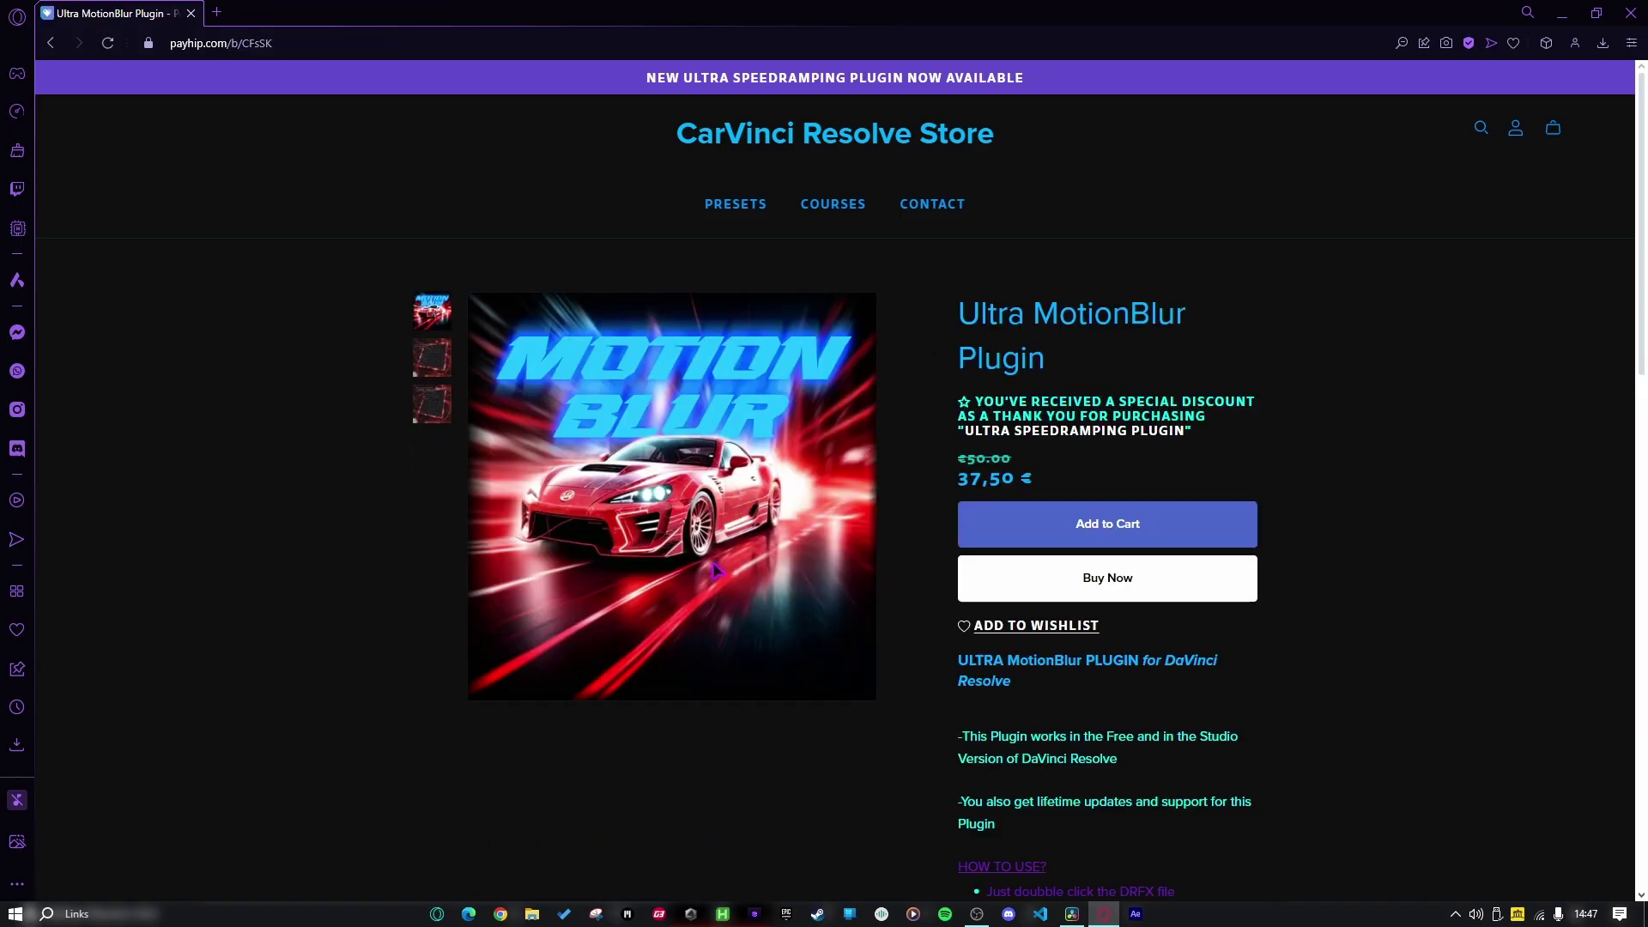
pyautogui.moveTo(963, 401); pyautogui.dragTo(1250, 431)
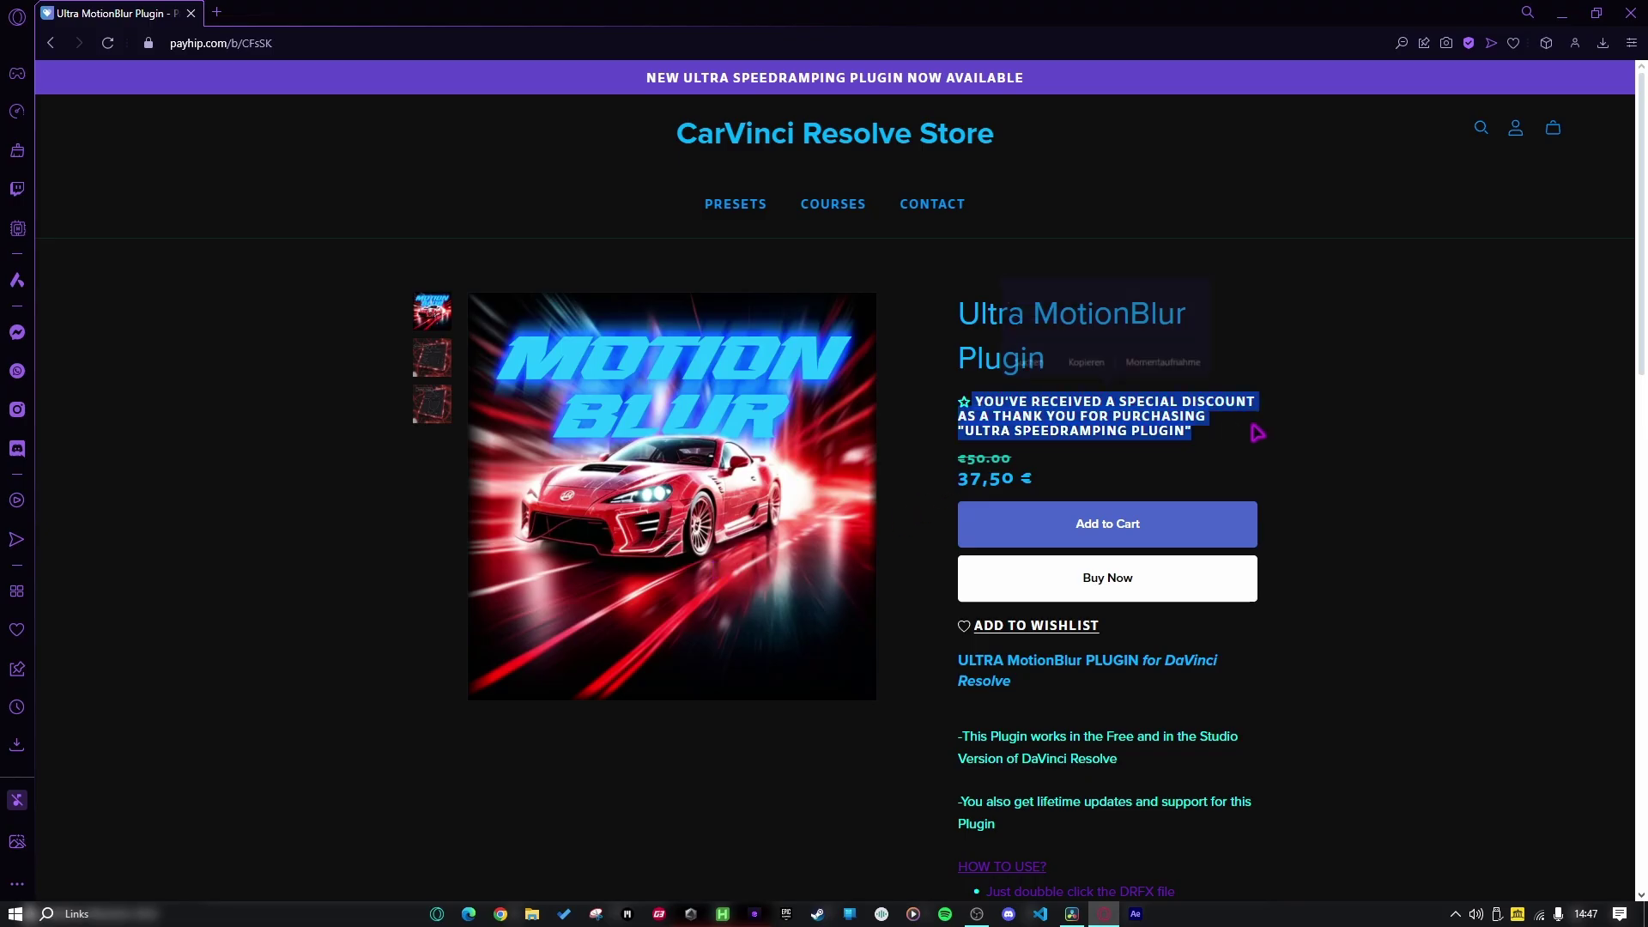
pyautogui.click(1253, 437)
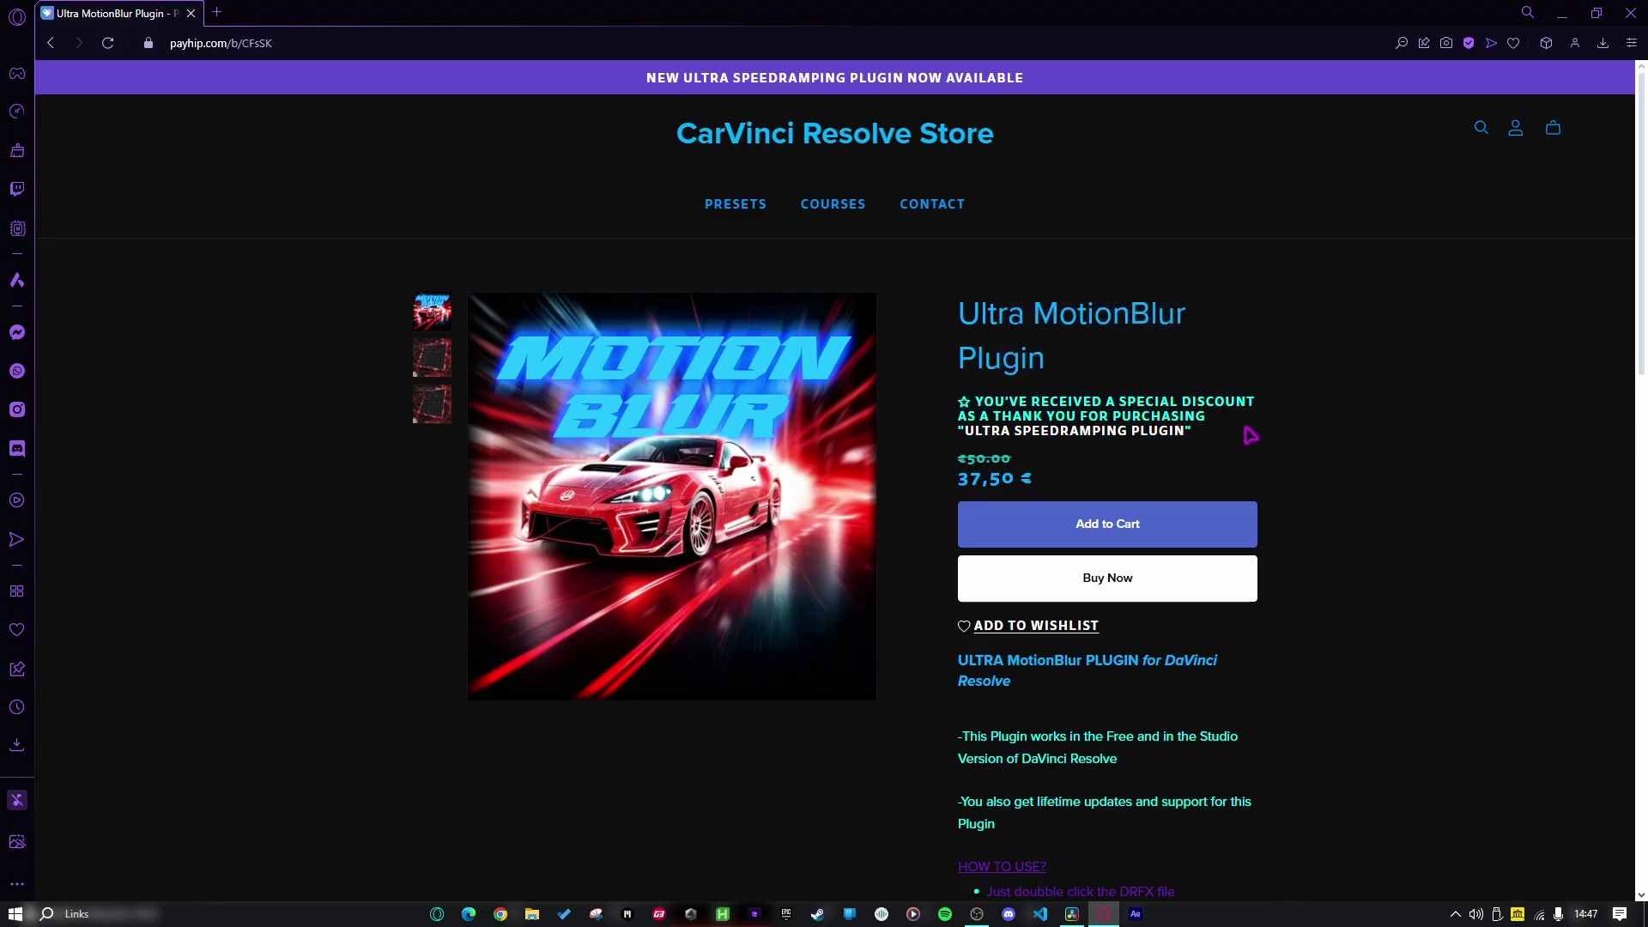
pyautogui.click(423, 371)
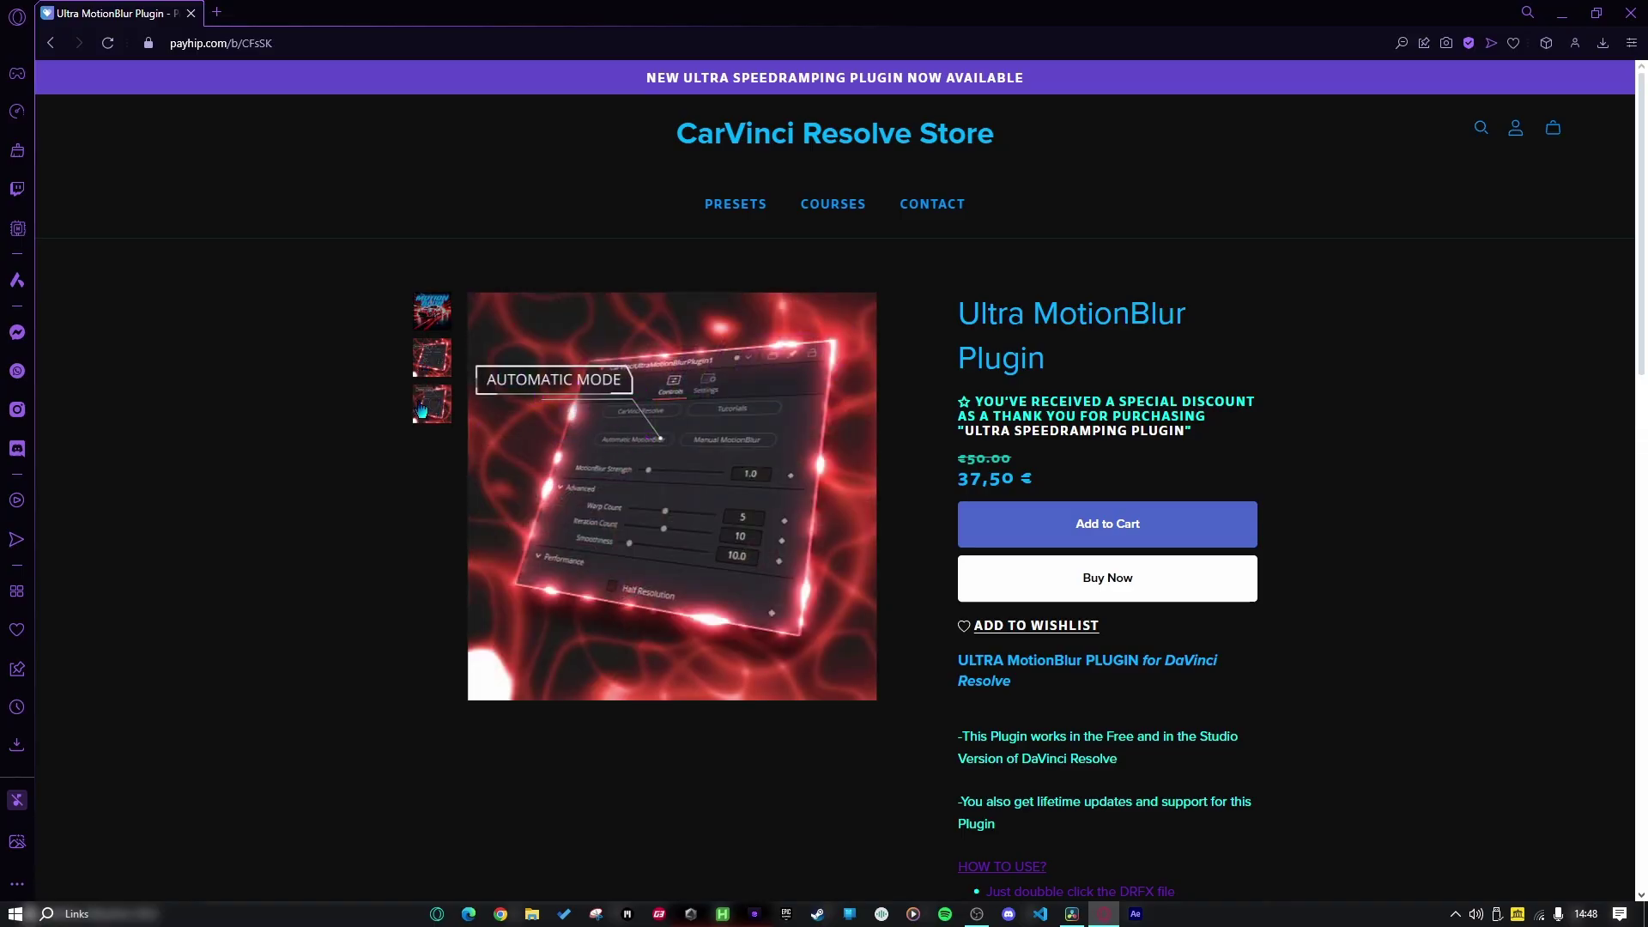
pyautogui.click(423, 405)
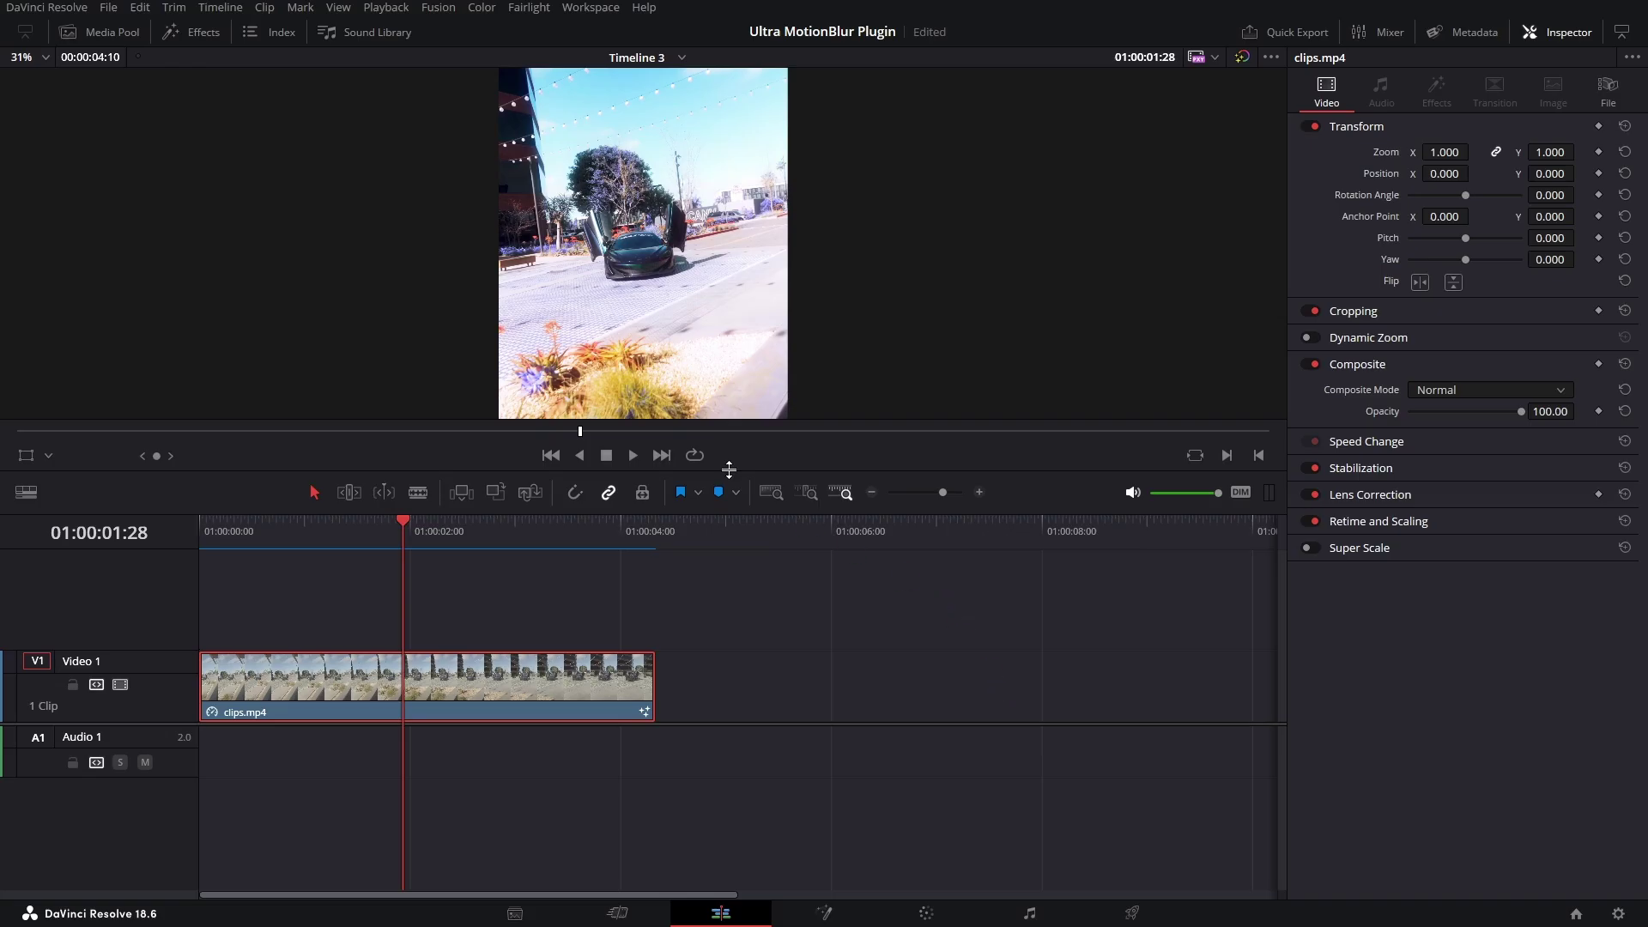
# Show Toolbox > Effects > CarVinci Resolve in the Effects library and widen it to show full names
pyautogui.click(198, 32)
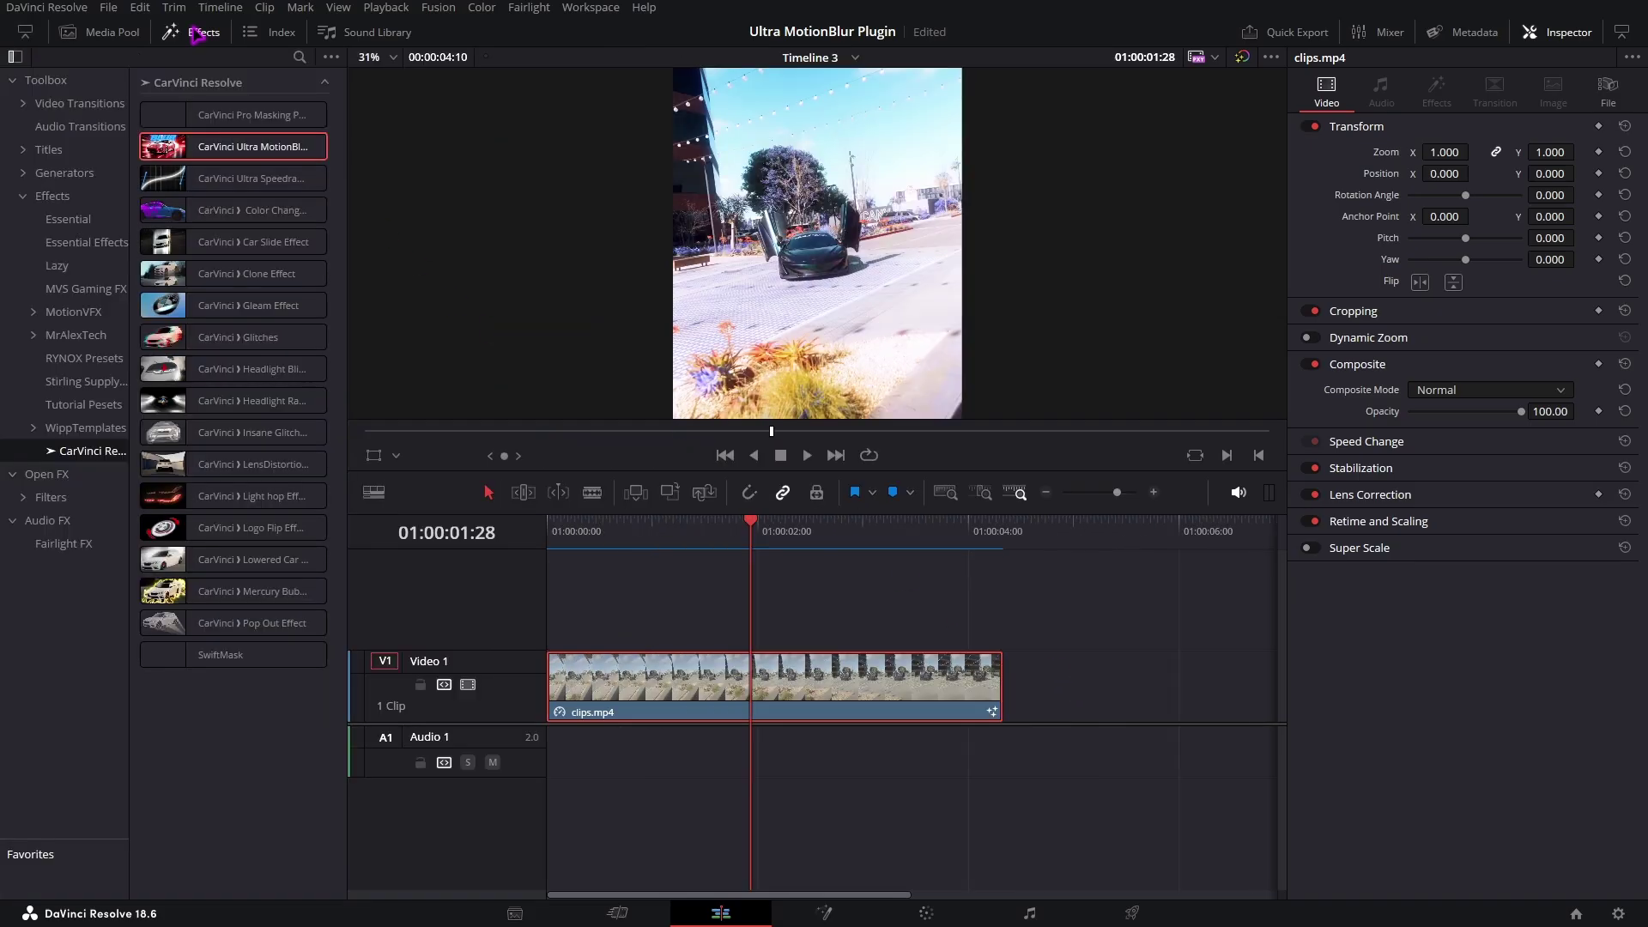
pyautogui.click(54, 196)
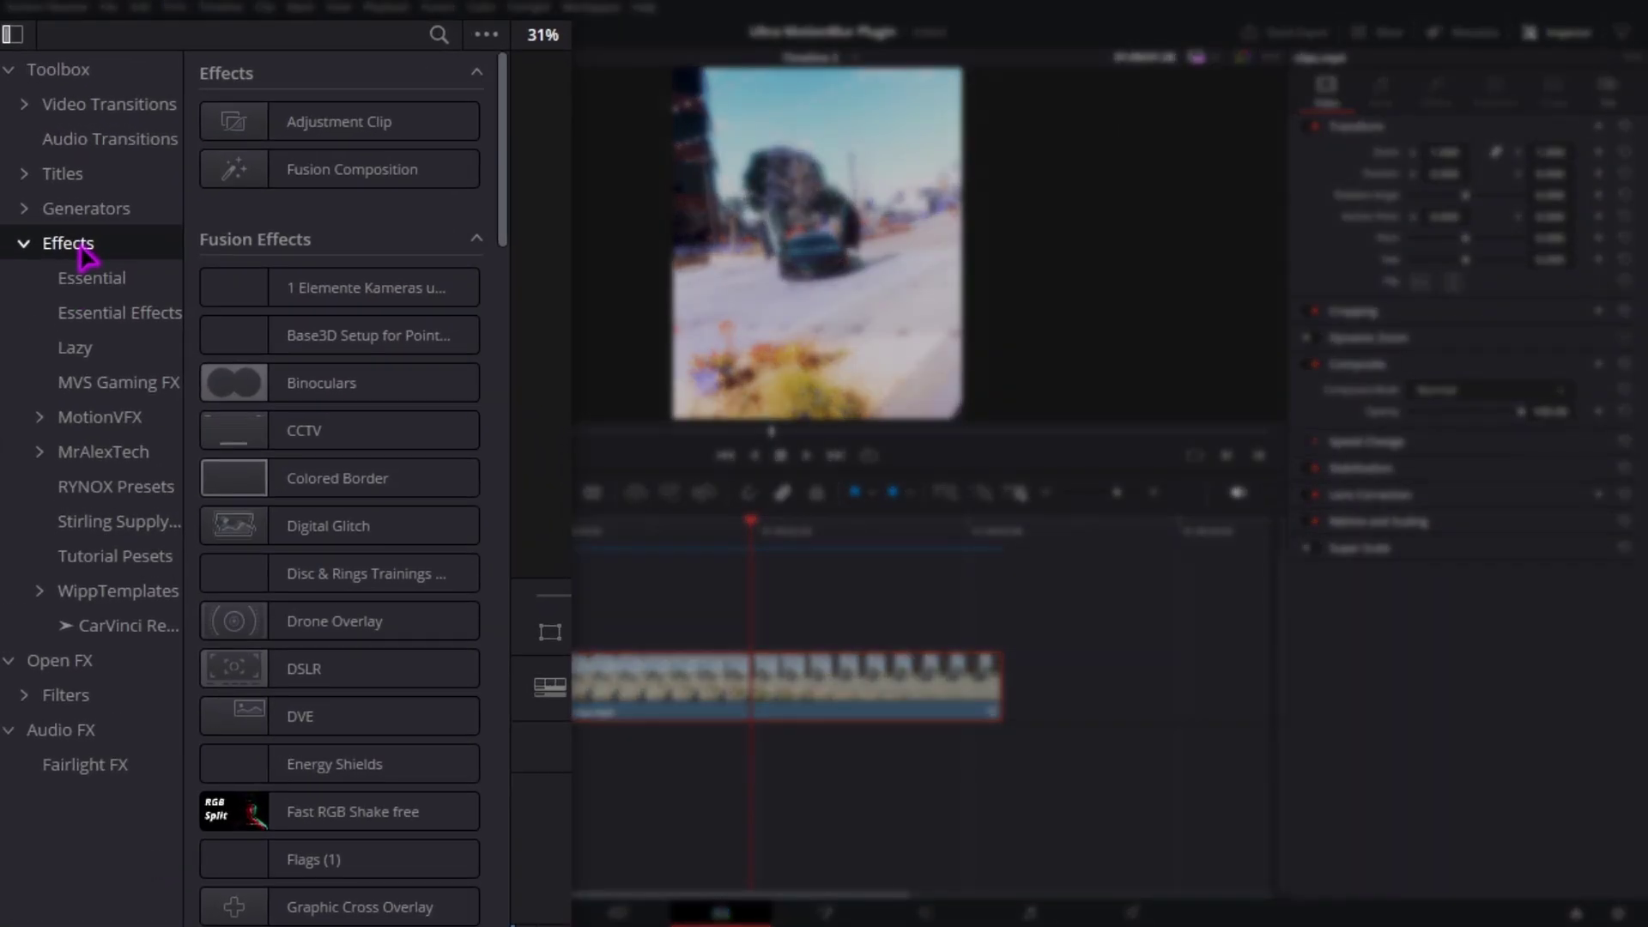
pyautogui.click(126, 633)
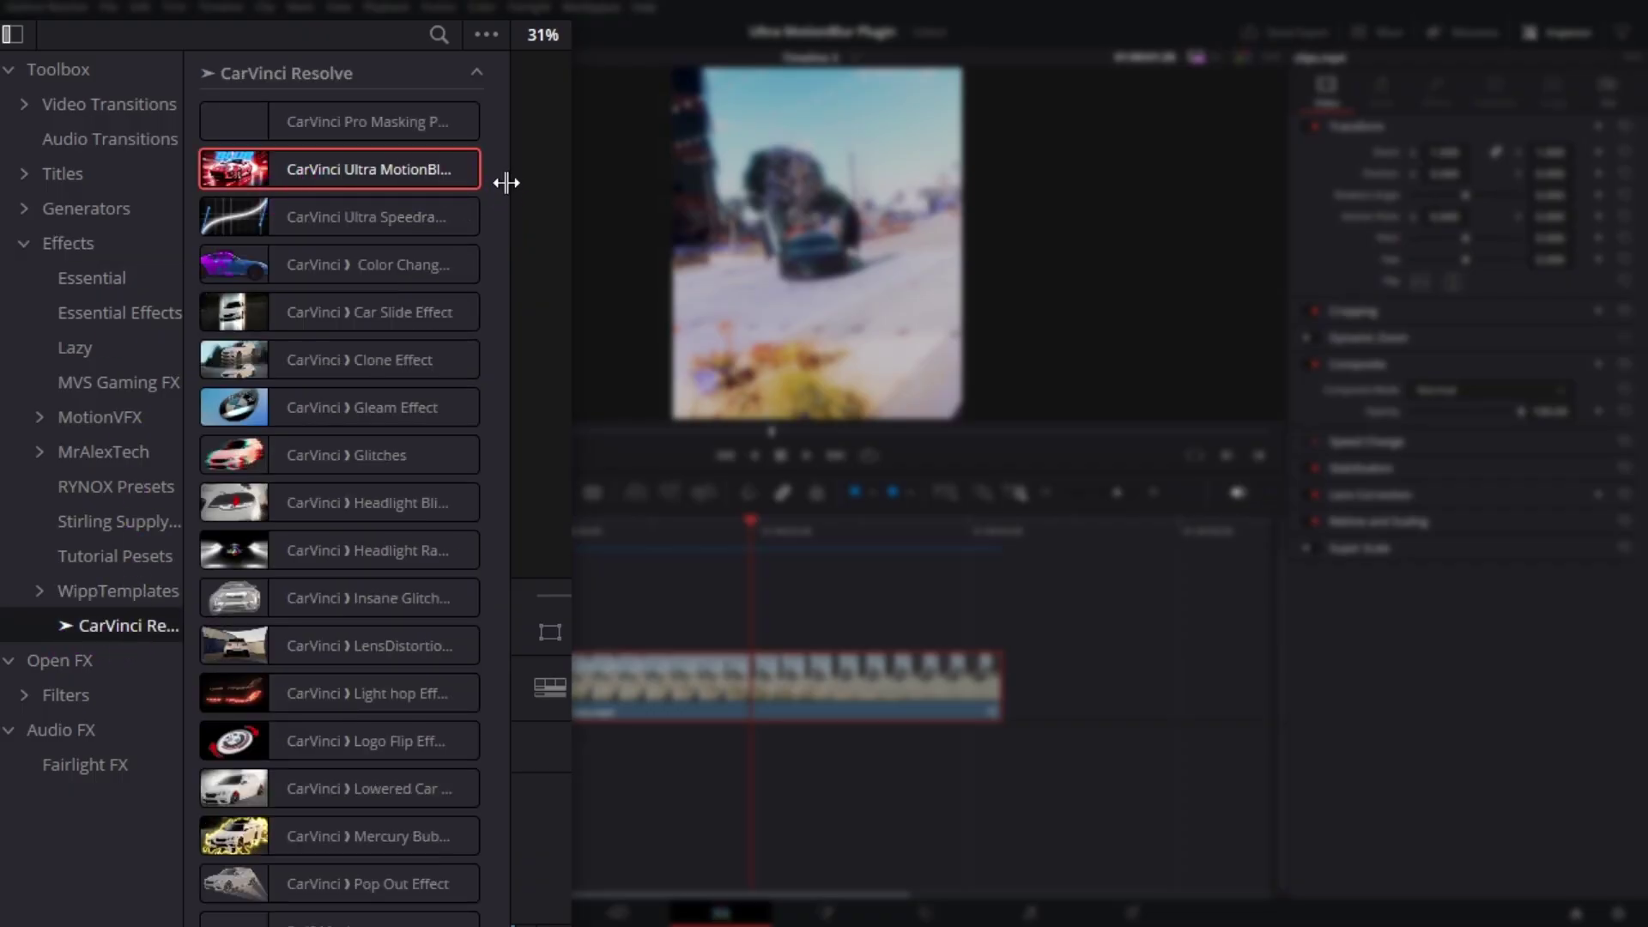
pyautogui.moveTo(506, 182); pyautogui.dragTo(571, 182)
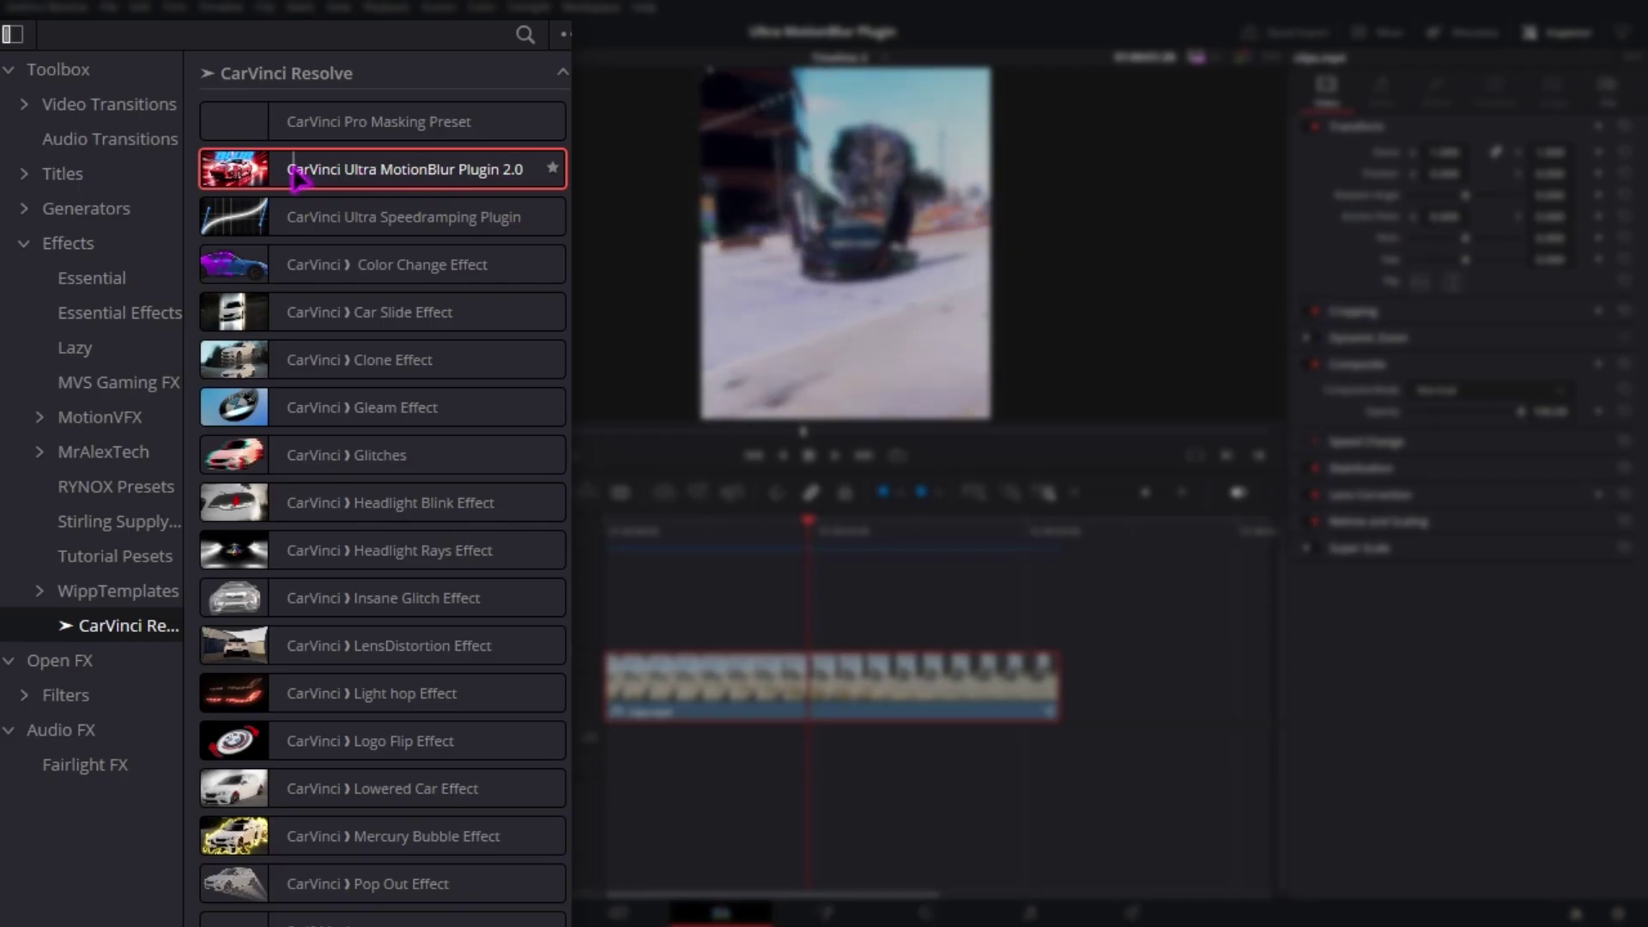
# Apply the Ultra Speedramping Plugin to the car clip and preview the ramp from the start
pyautogui.moveTo(265, 224); pyautogui.dragTo(707, 666)
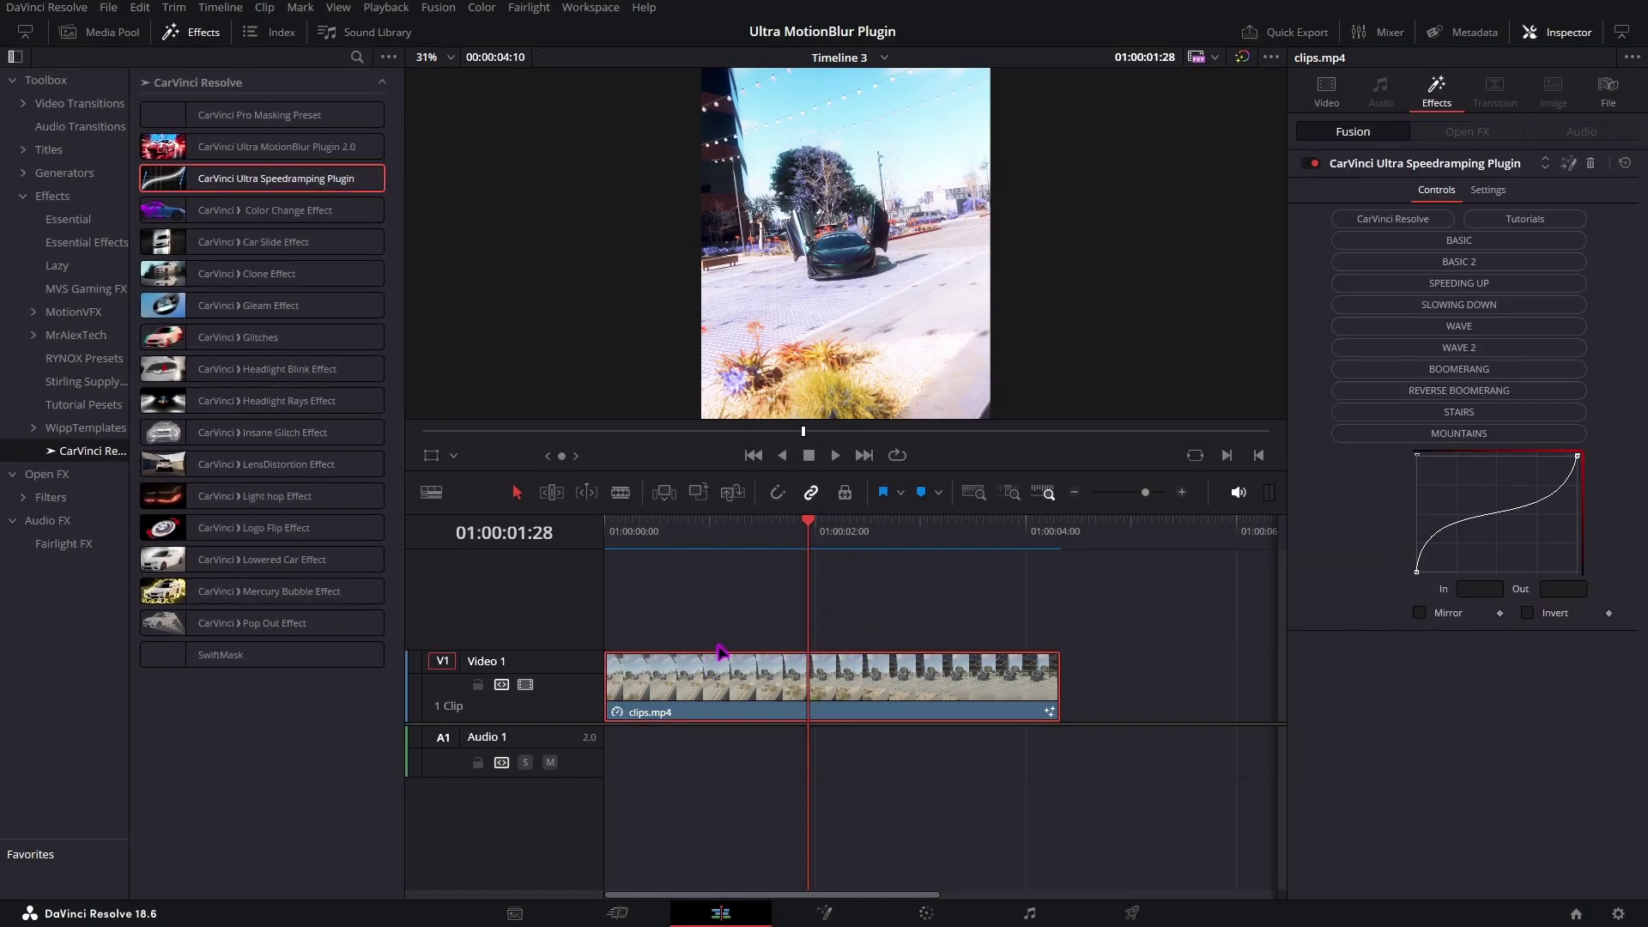
pyautogui.press('Home')
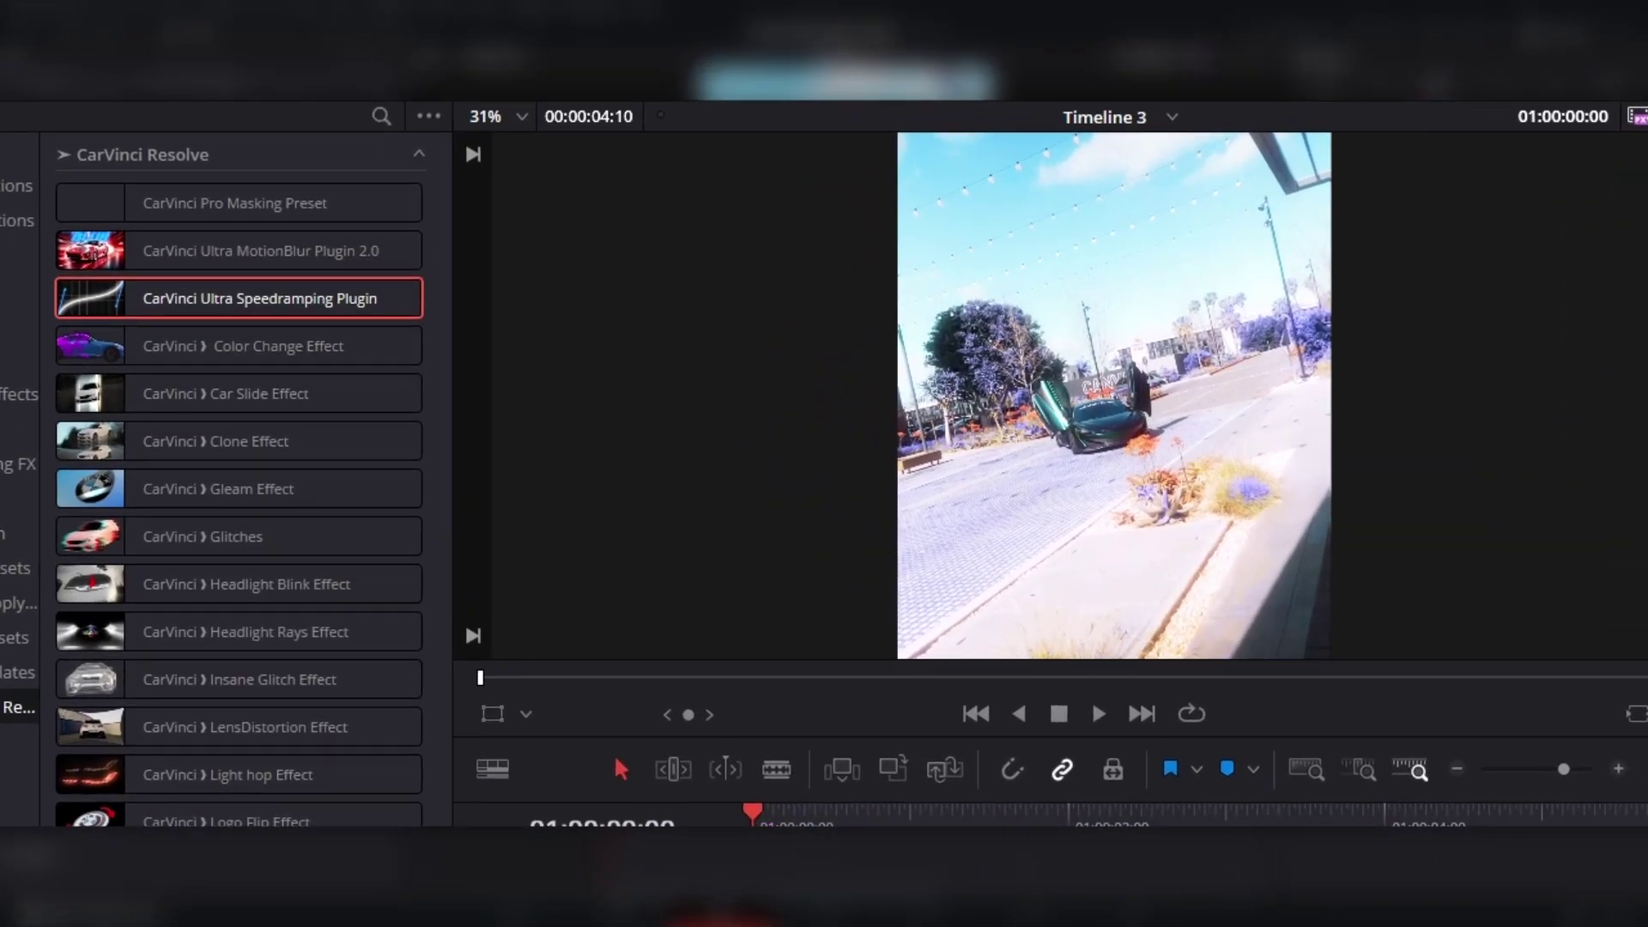
pyautogui.press('space')
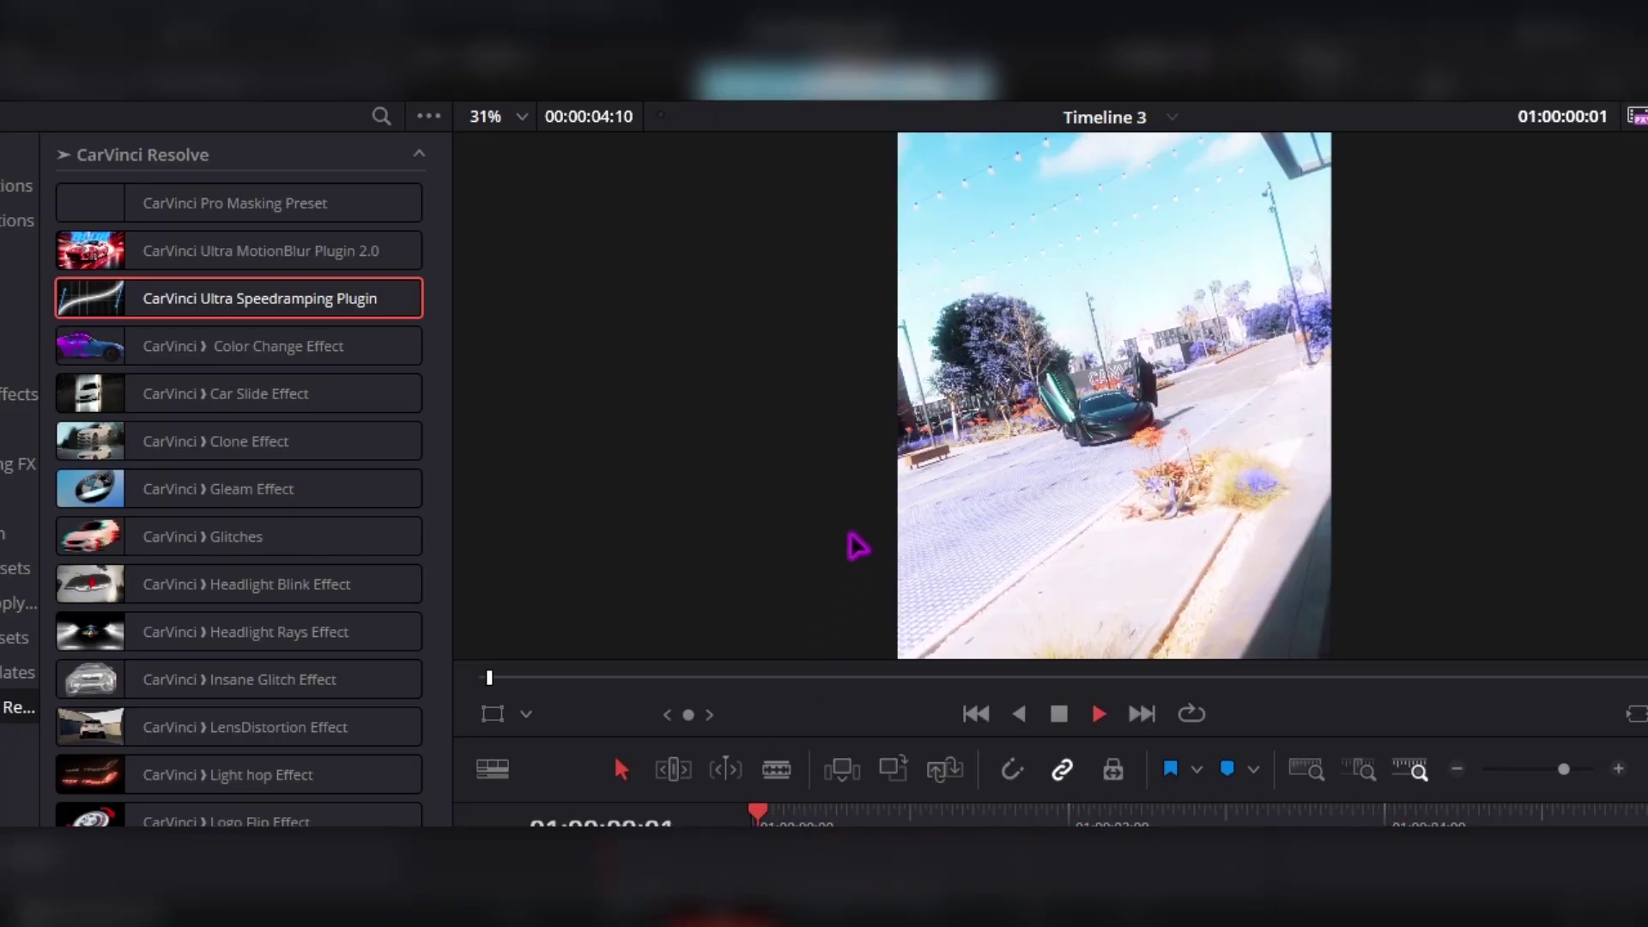
pyautogui.press('space')
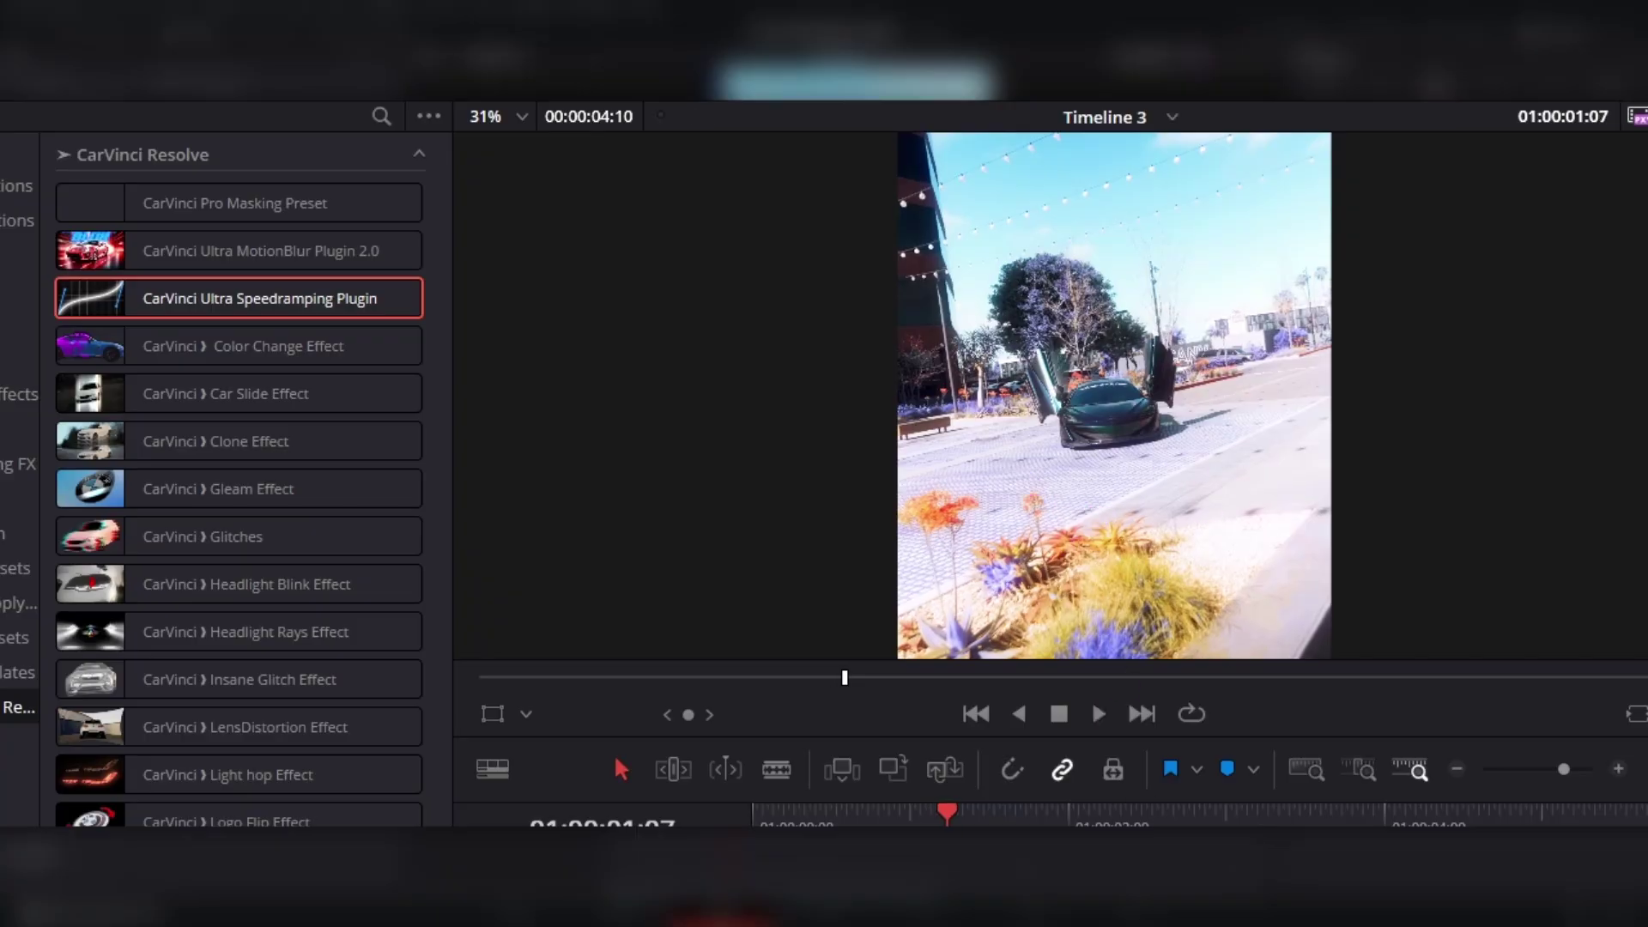
# Finish the preview, then apply Ultra MotionBlur Plugin 2.0 to the clip at 01:00:02:04
pyautogui.press('space')
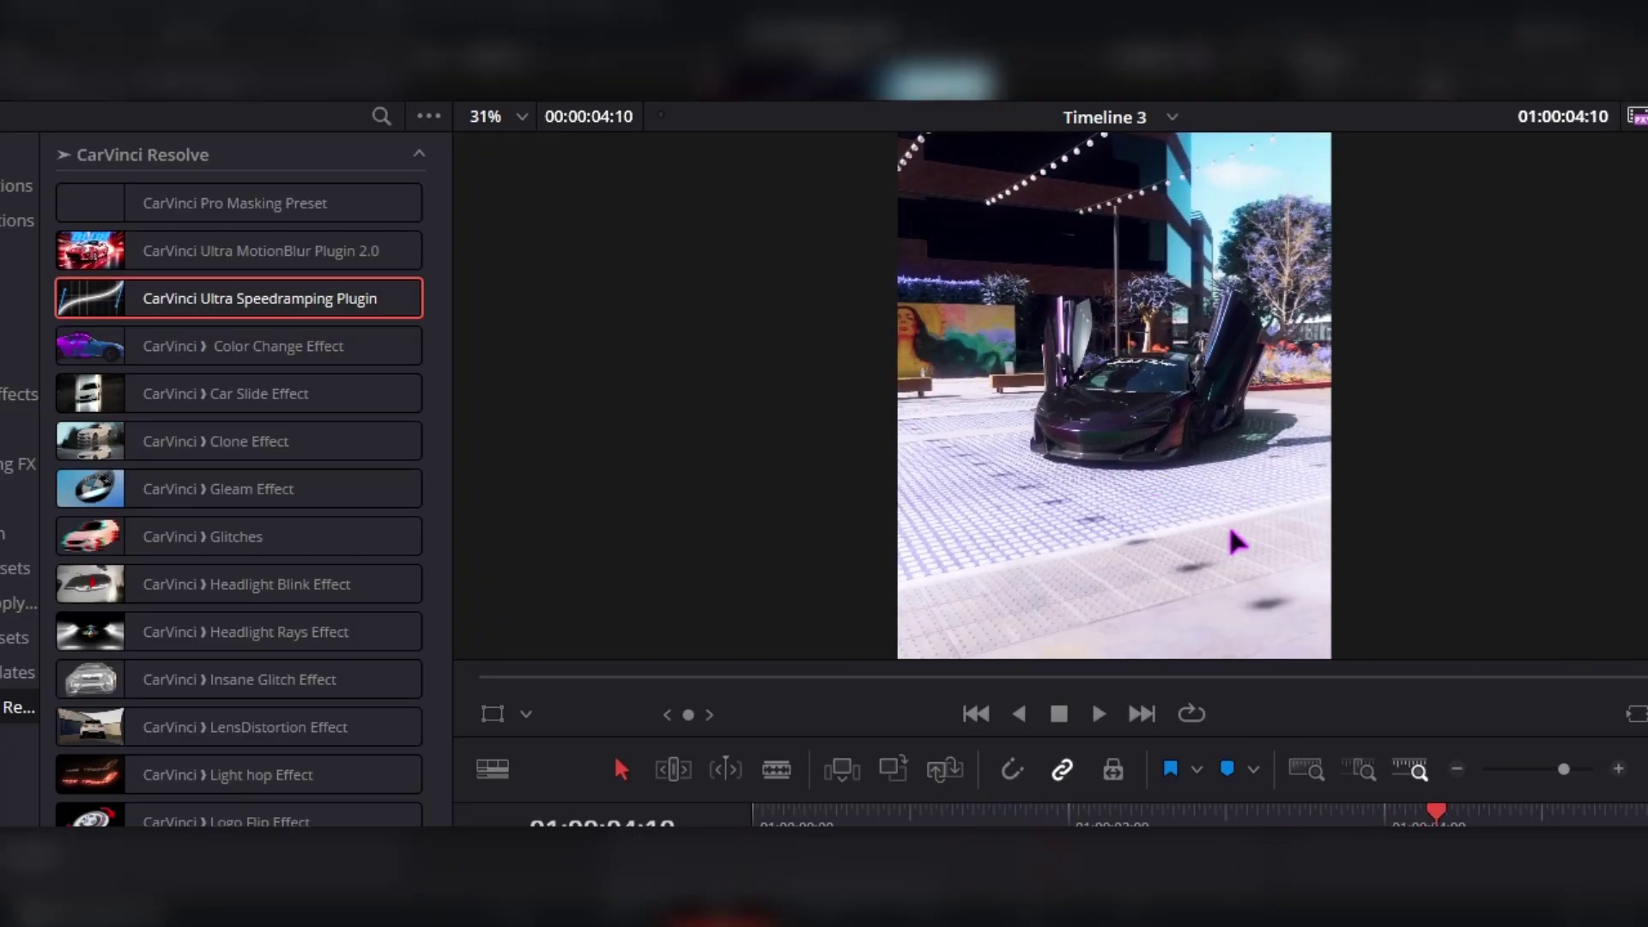
pyautogui.click(1088, 813)
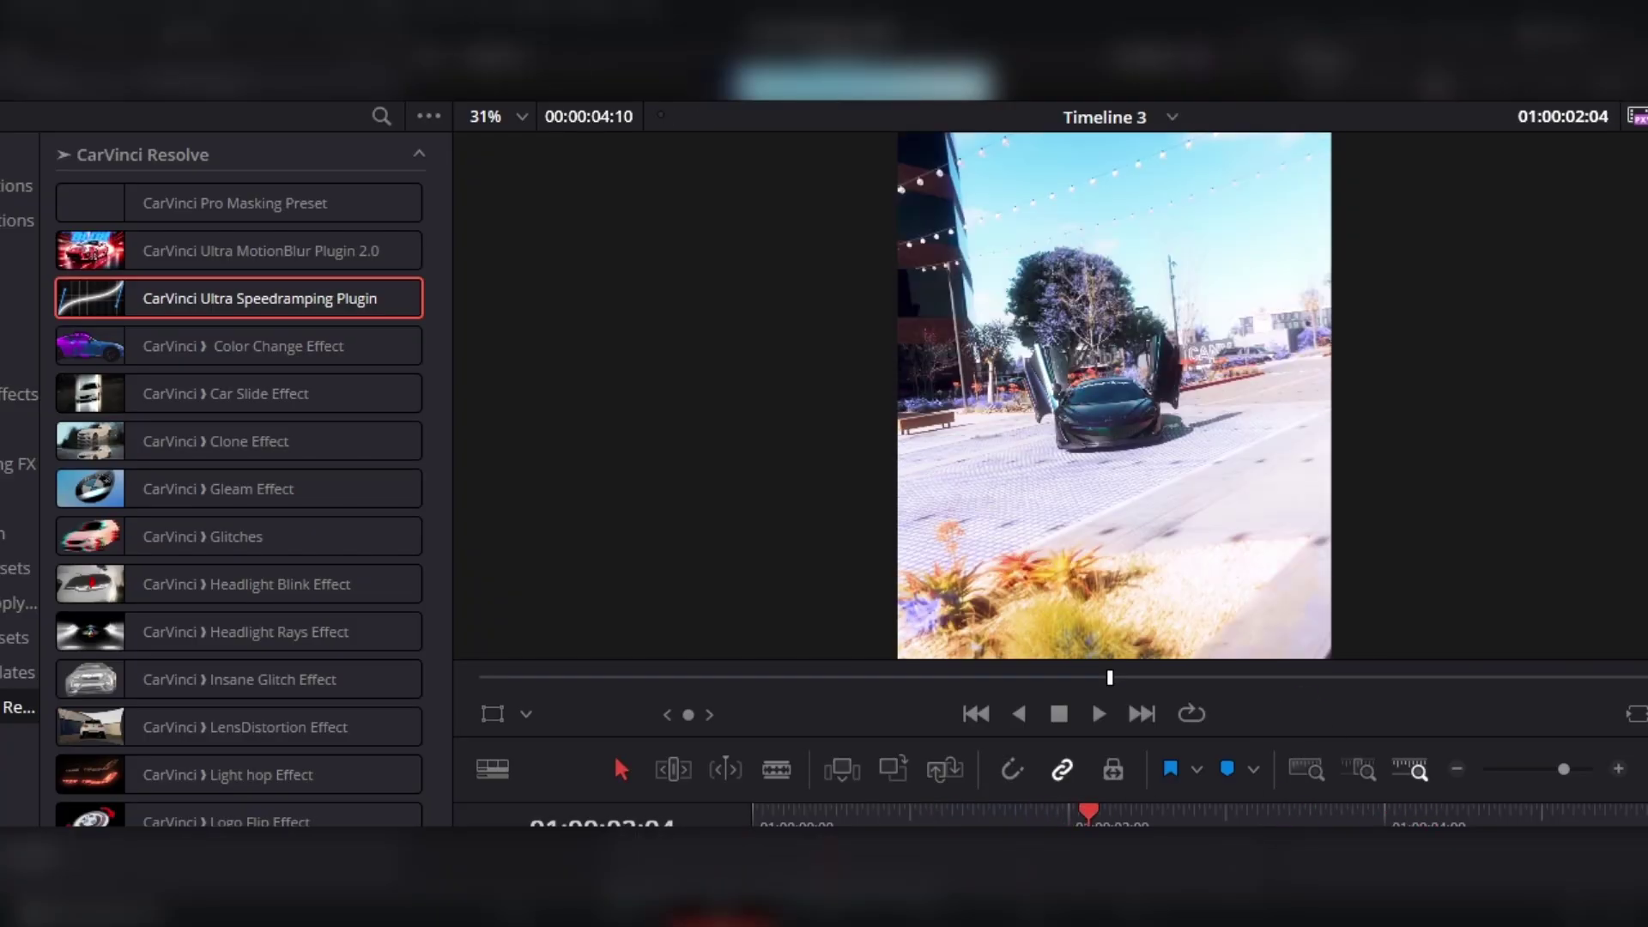
pyautogui.moveTo(350, 259); pyautogui.dragTo(773, 698)
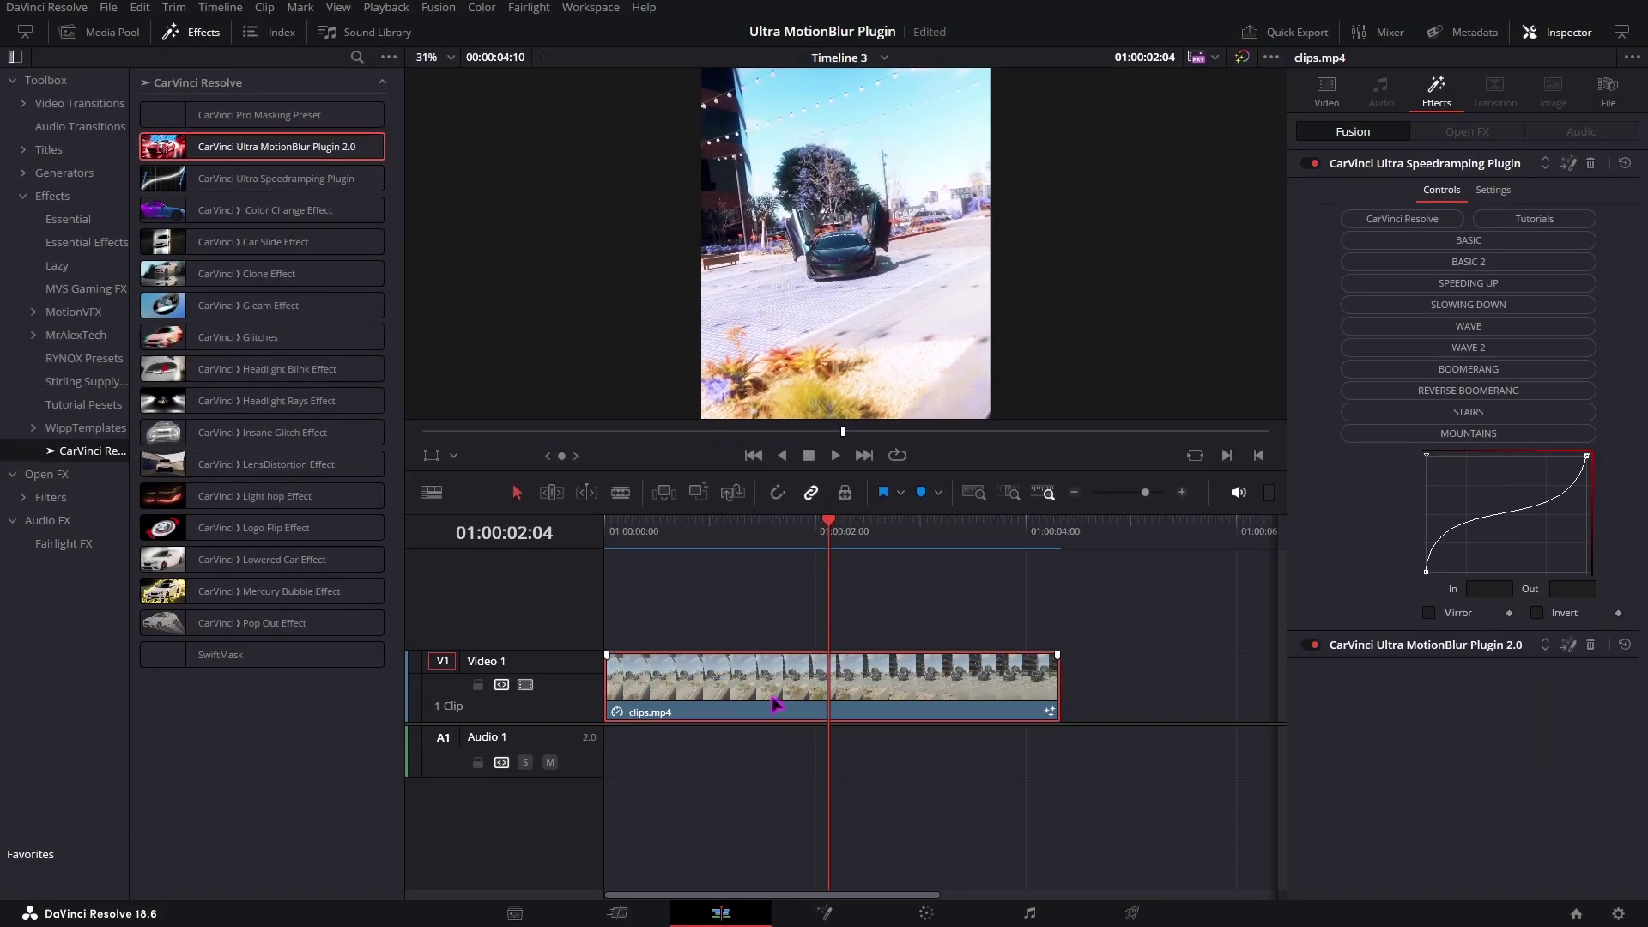
# Hide the effects library and expand the Ultra MotionBlur Plugin 2.0 settings in the Inspector
pyautogui.click(200, 32)
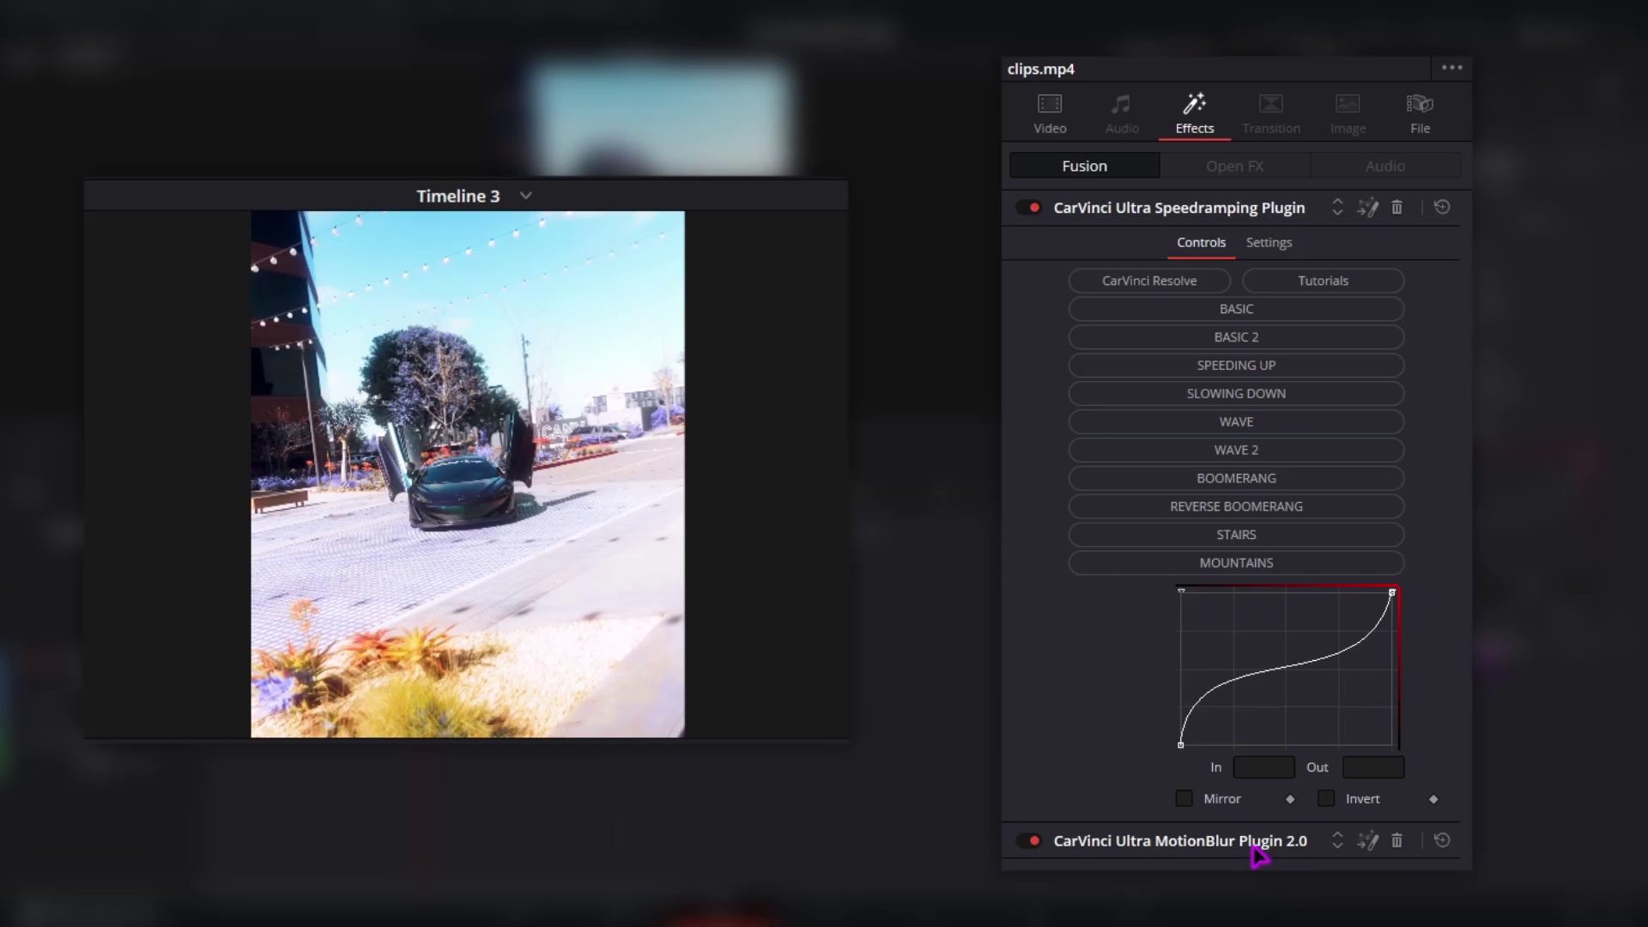
pyautogui.click(1172, 852)
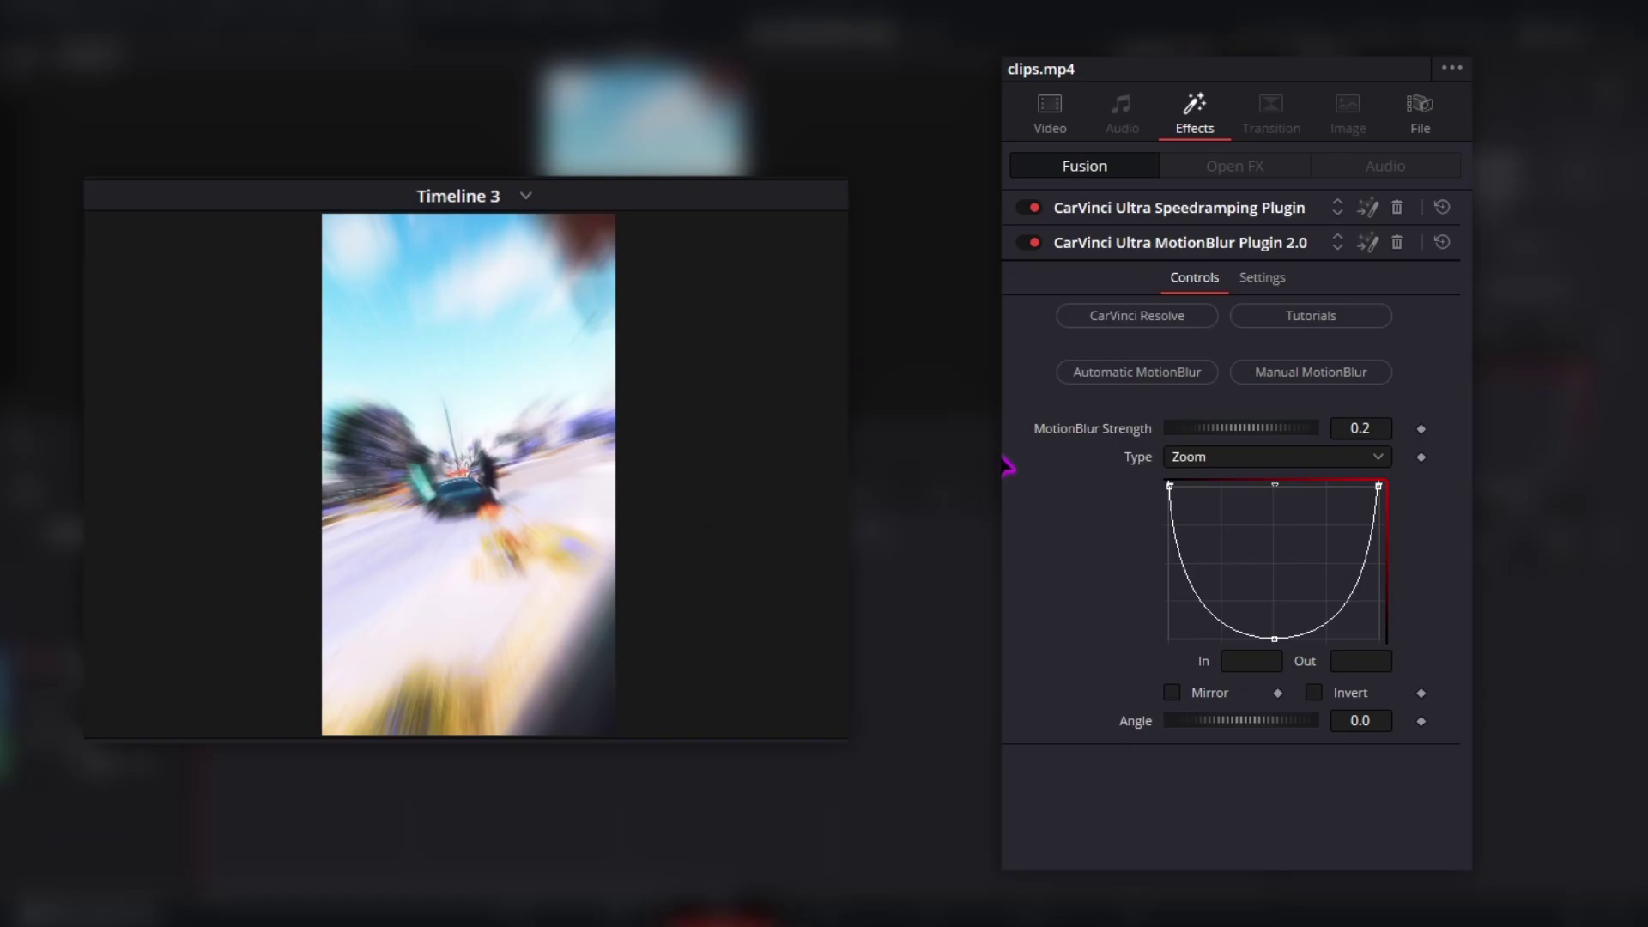
# Try other MotionBlur strengths, reset to 0.2, and switch Type to Linear
pyautogui.moveTo(1184, 430); pyautogui.dragTo(1180, 429)
pyautogui.doubleClick(1180, 429)
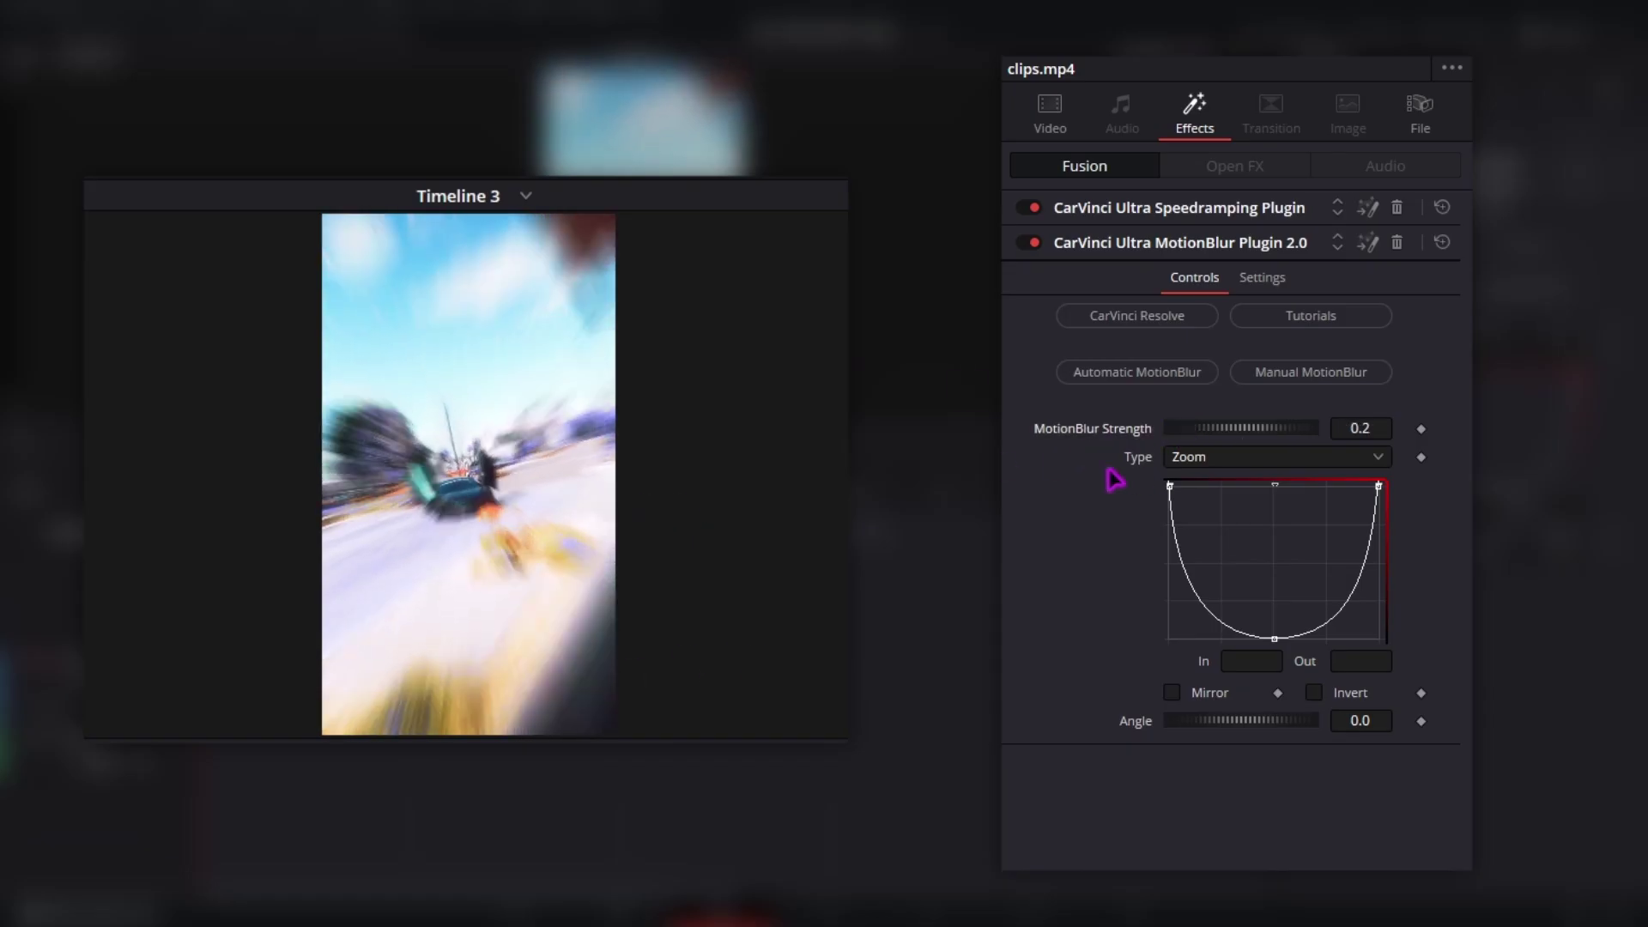
pyautogui.click(1218, 464)
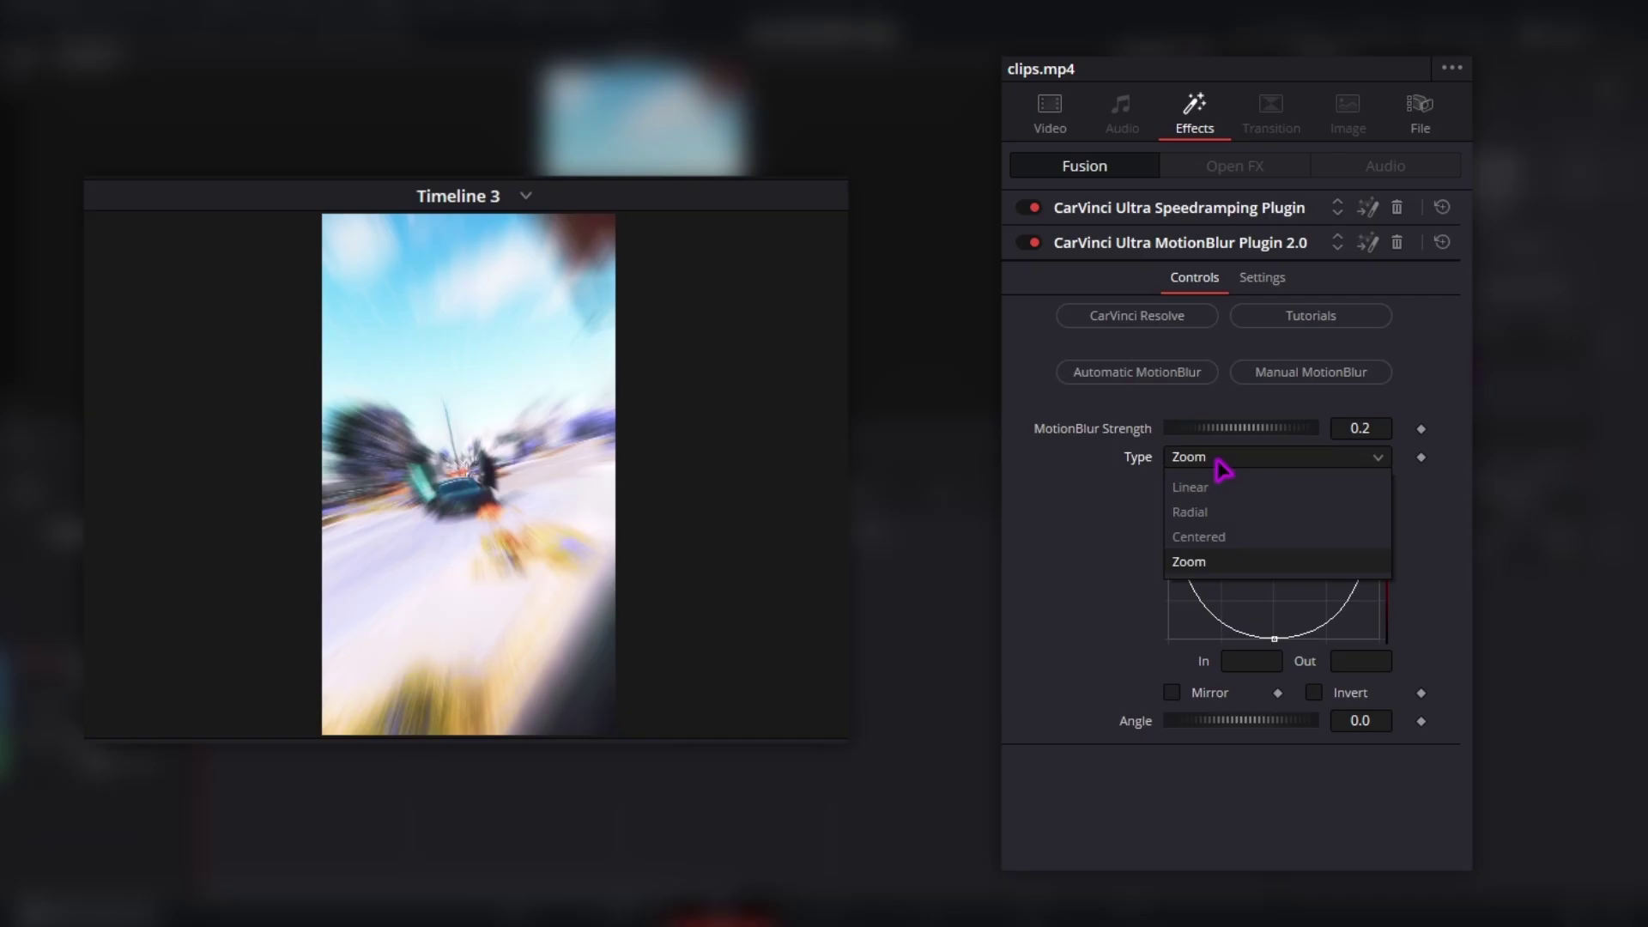
pyautogui.click(1202, 506)
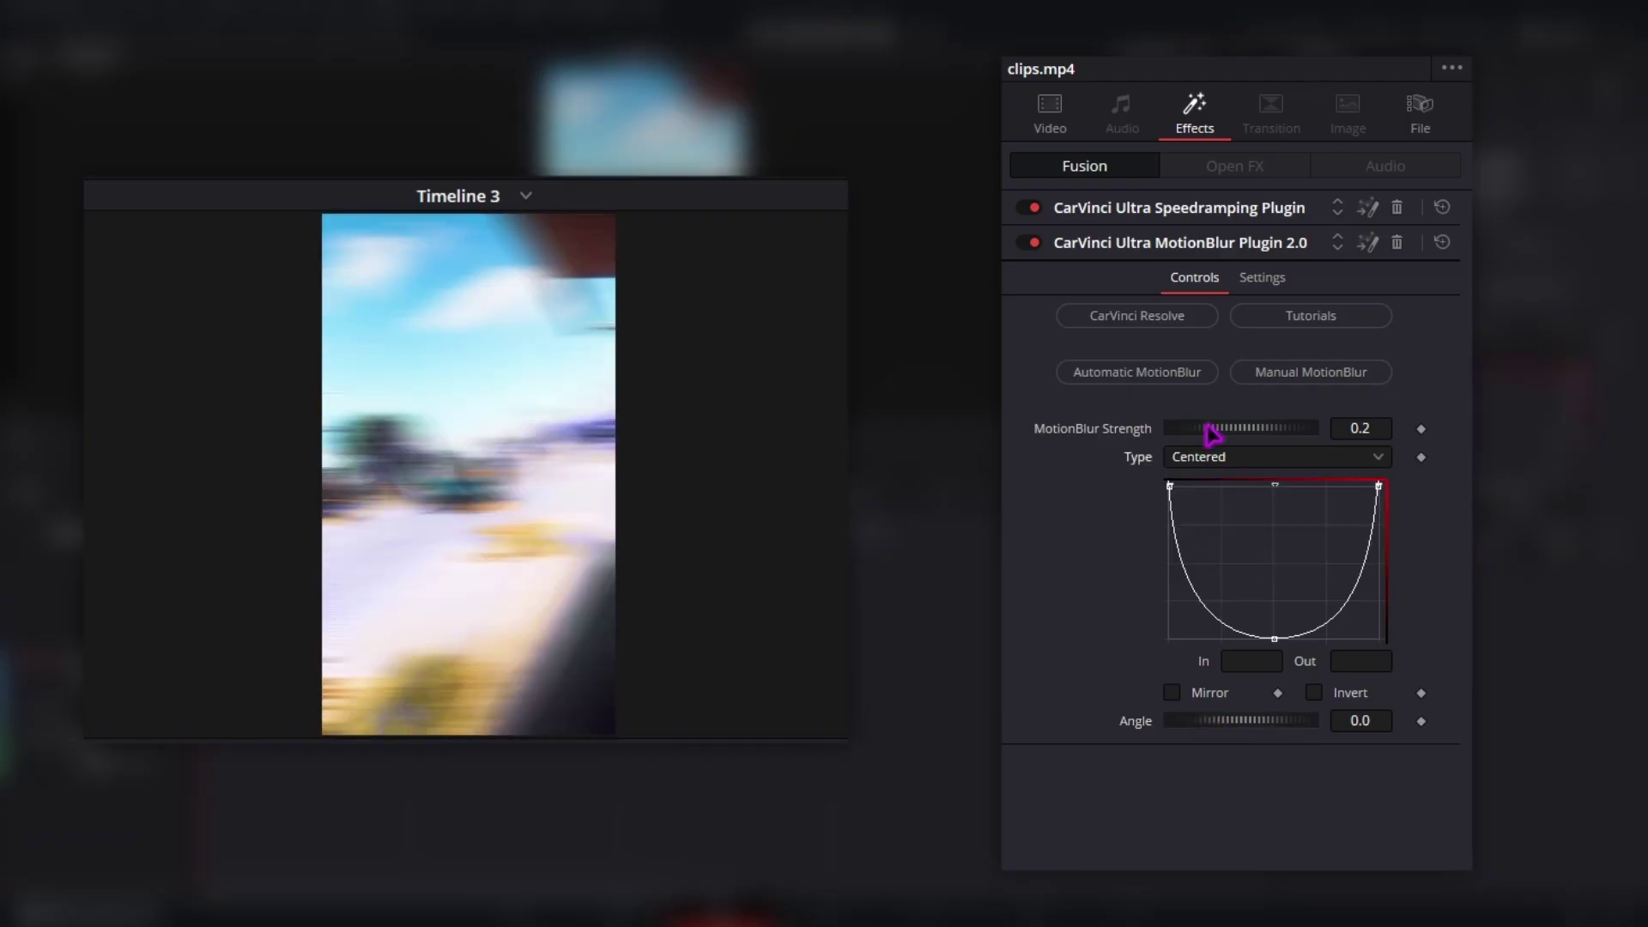
# Set Type back to Zoom and drag the curve to In 0.005347, Out 1.014815
pyautogui.click(1212, 457)
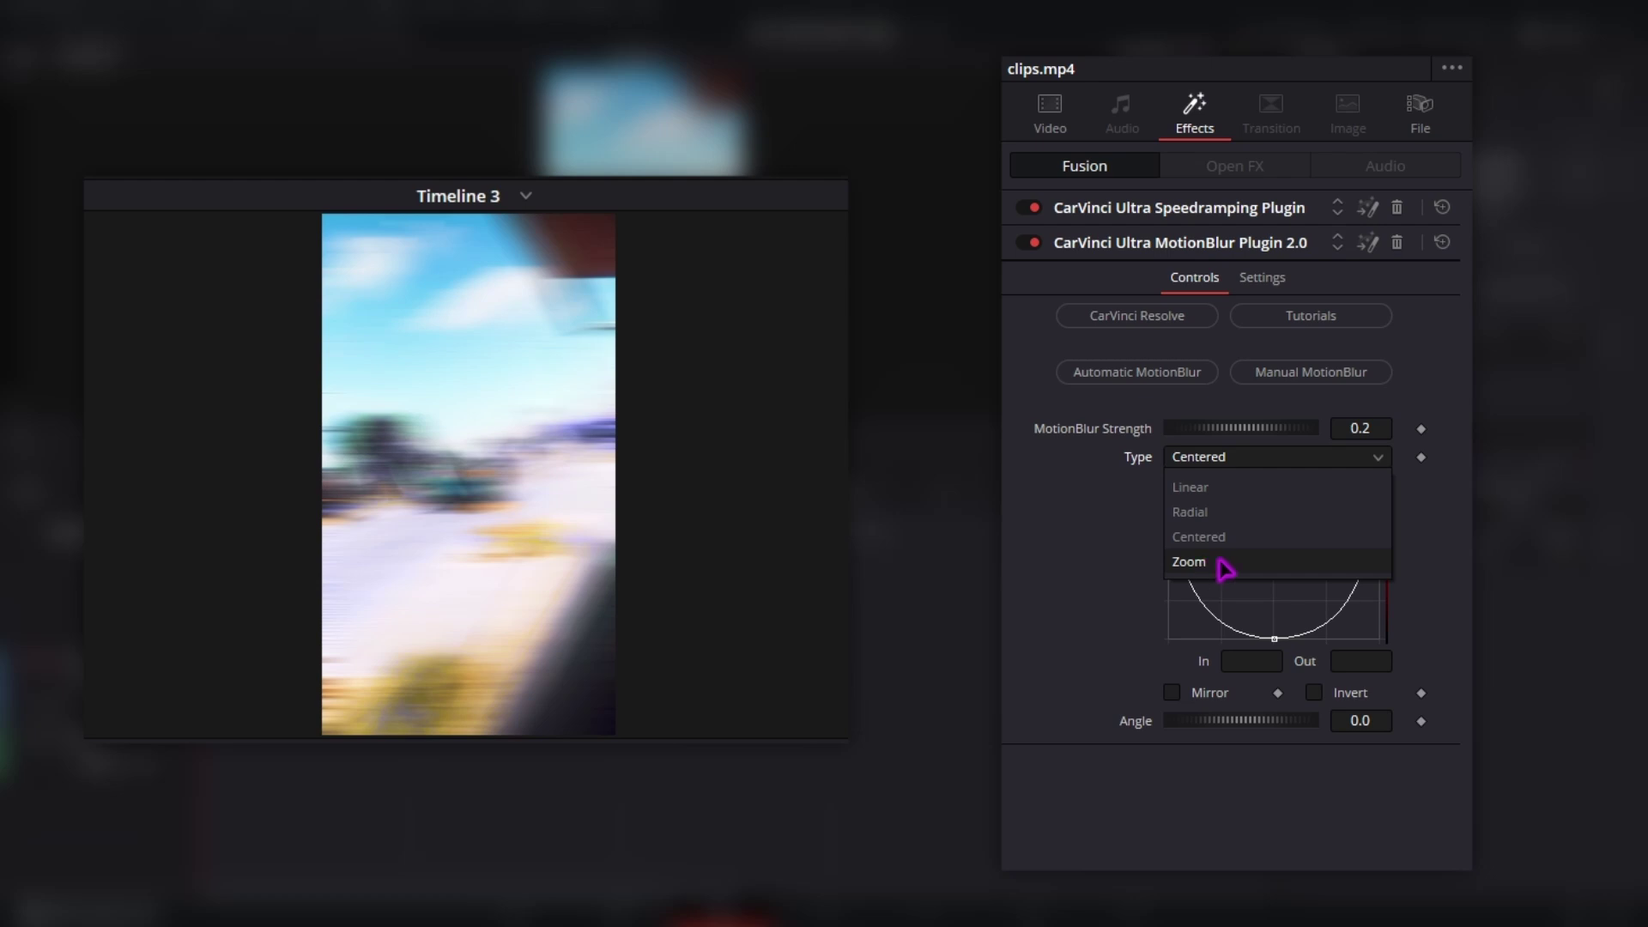
pyautogui.click(1219, 561)
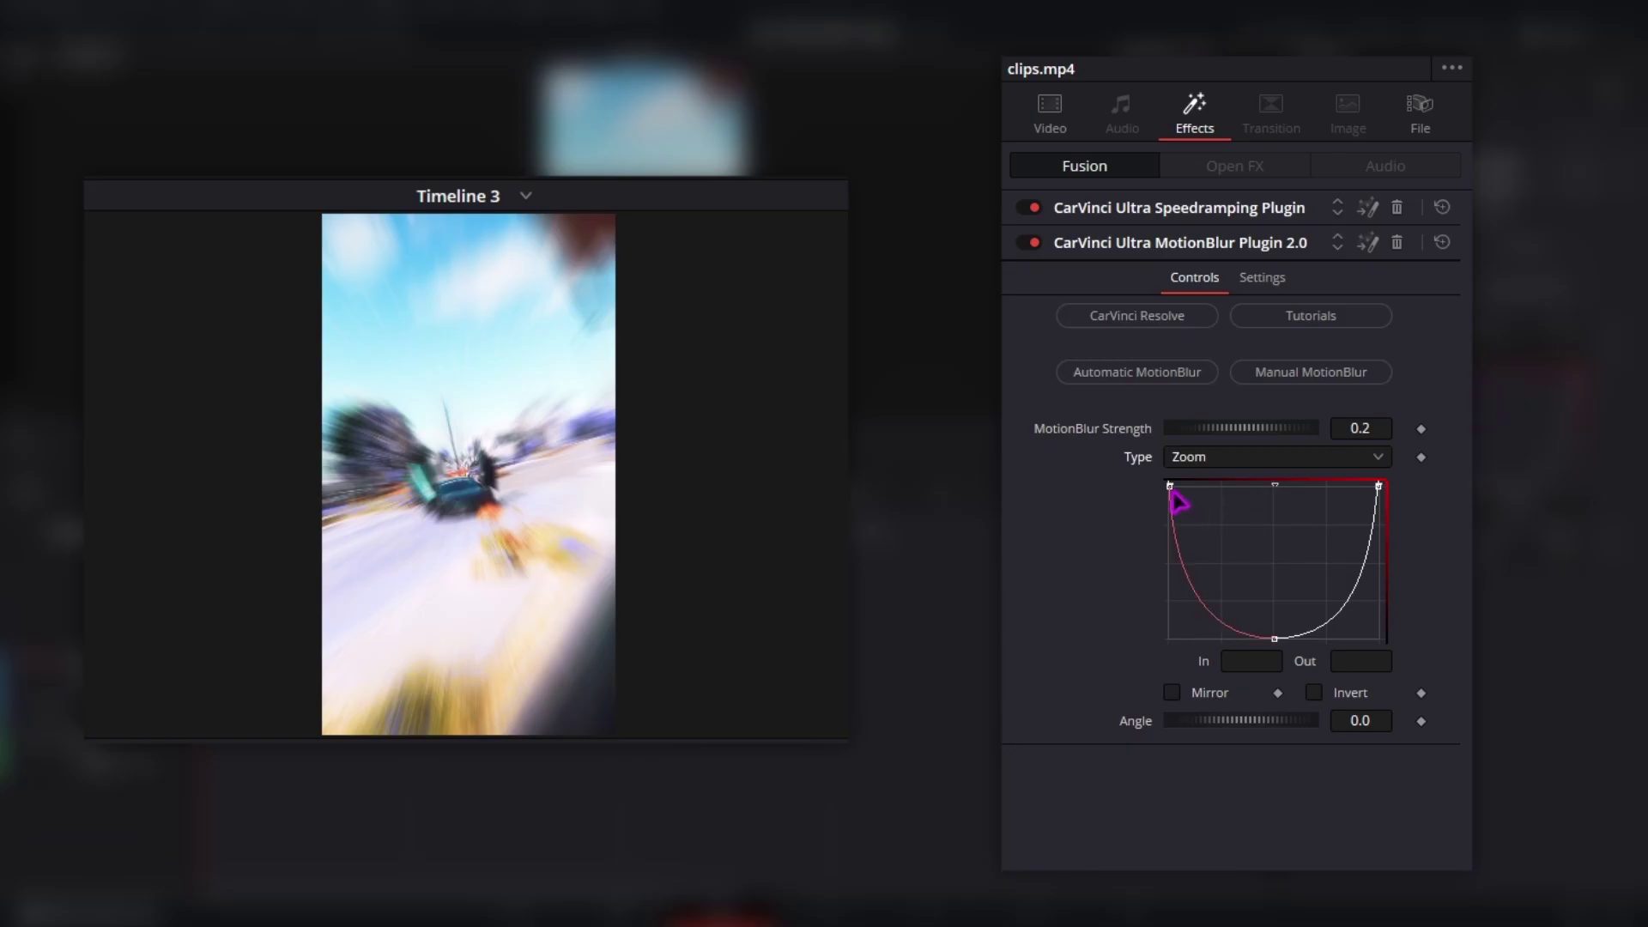
pyautogui.moveTo(1172, 495)
pyautogui.mouseDown()
pyautogui.moveTo(1193, 534)
pyautogui.moveTo(1170, 489)
pyautogui.mouseUp()
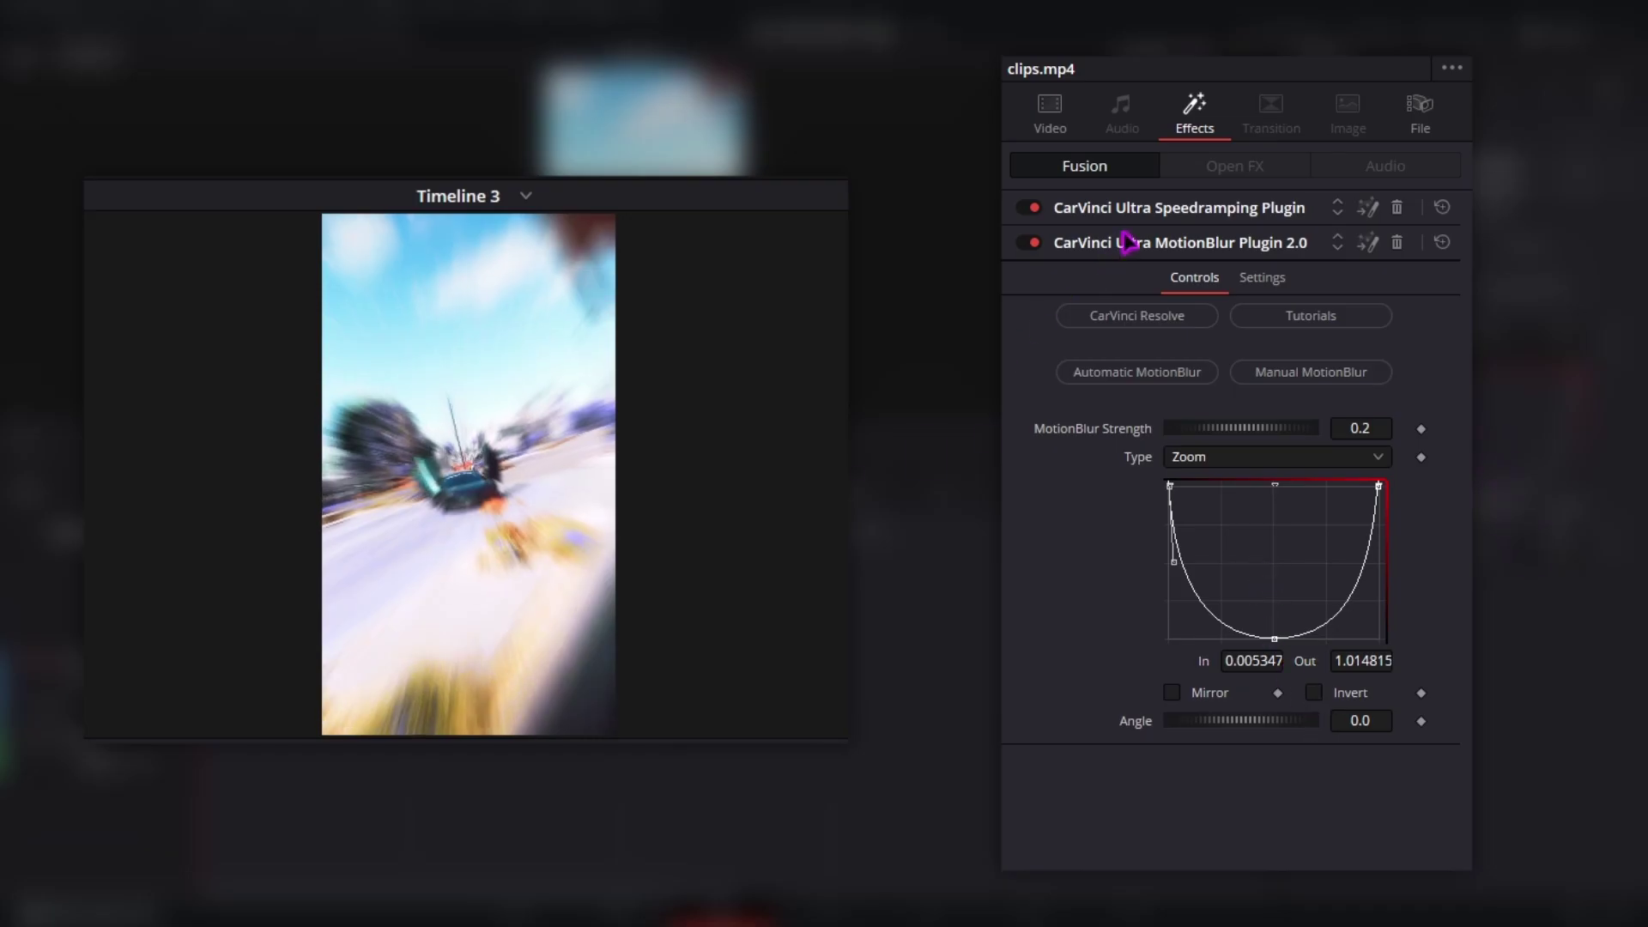
# Apply the WAVE speed-ramp preset and turn on Automatic MotionBlur at strength 1.0
pyautogui.click(1174, 214)
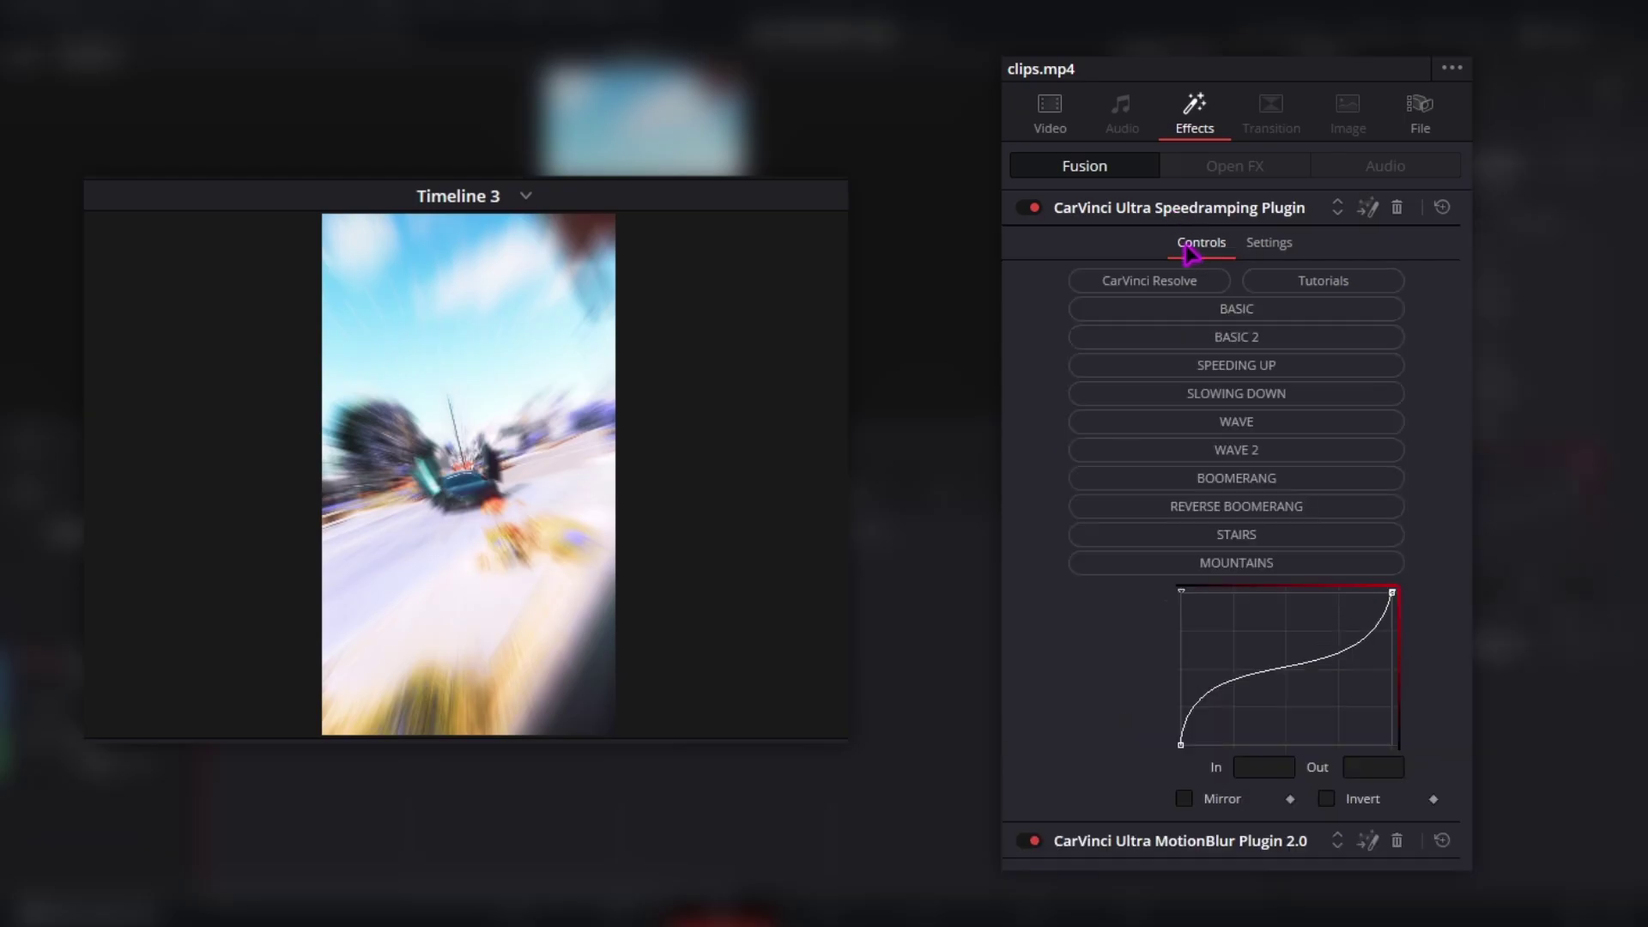
pyautogui.click(1218, 421)
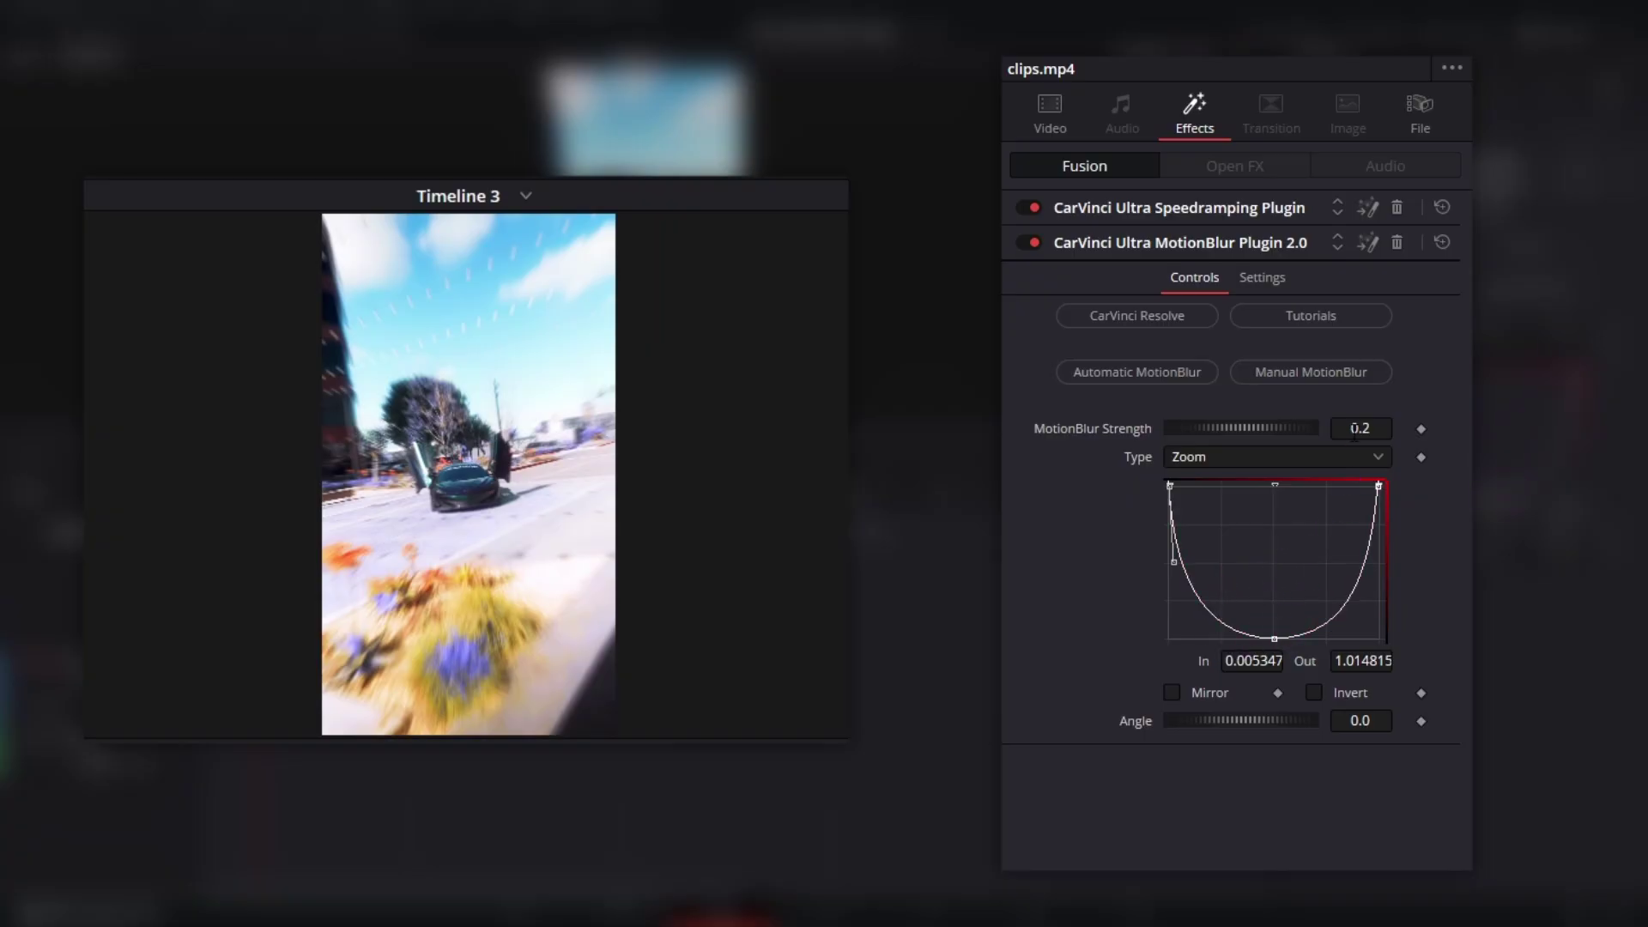
pyautogui.click(1104, 378)
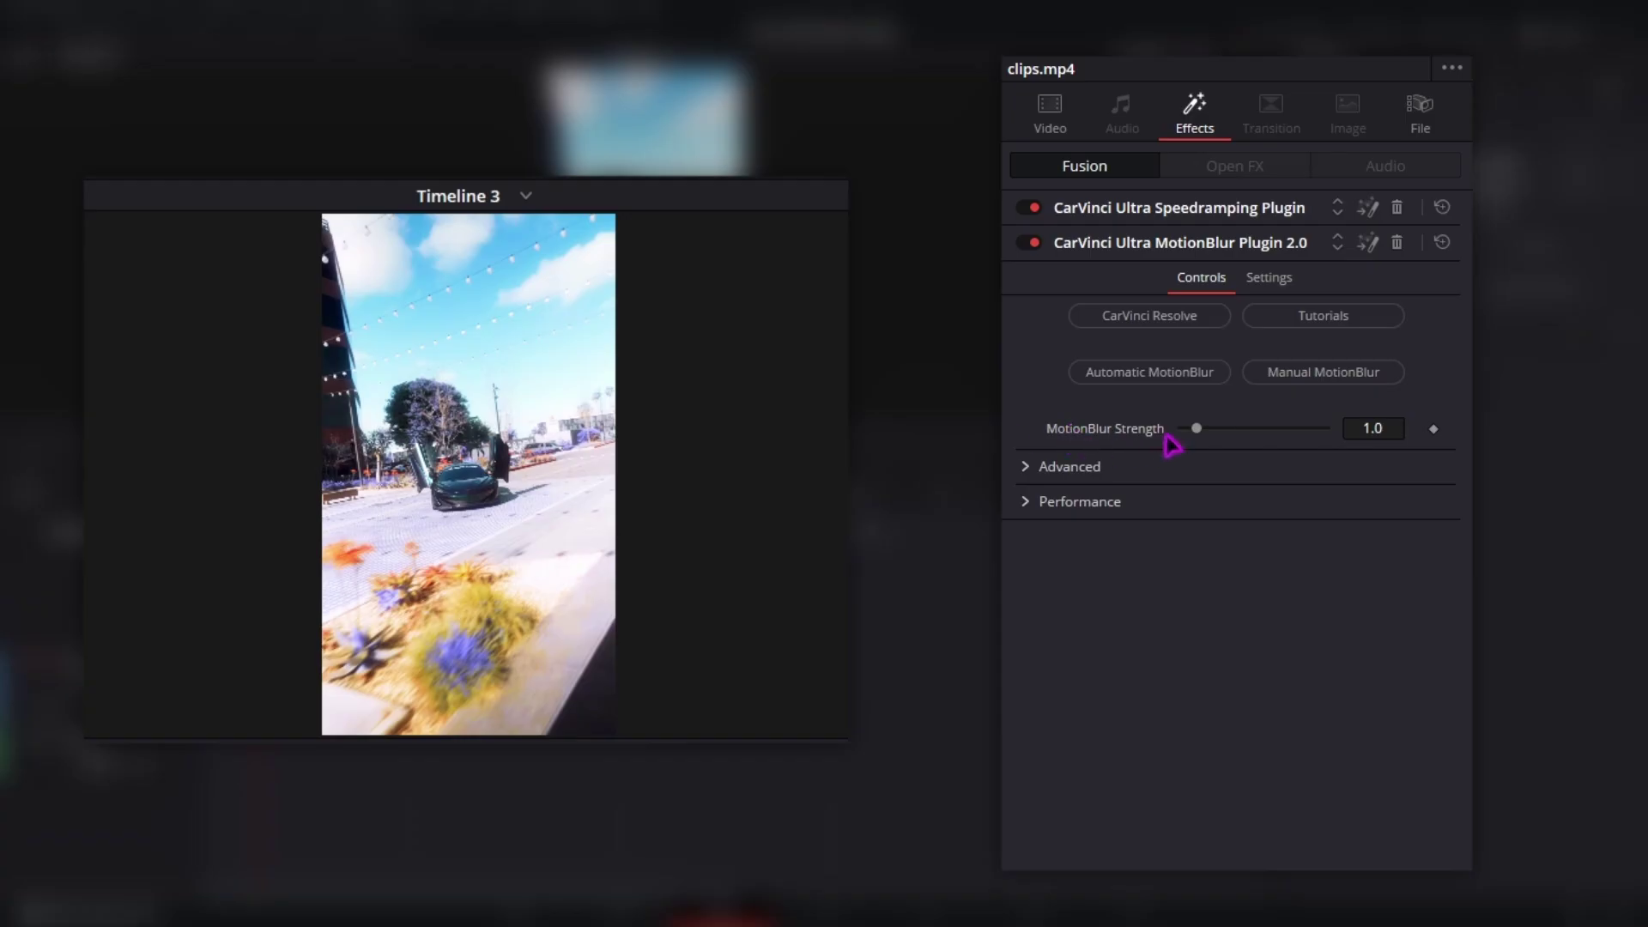
# Raise MotionBlur Strength to 10.0 and look through the Advanced and Performance sections
pyautogui.moveTo(1195, 428); pyautogui.dragTo(1328, 433)
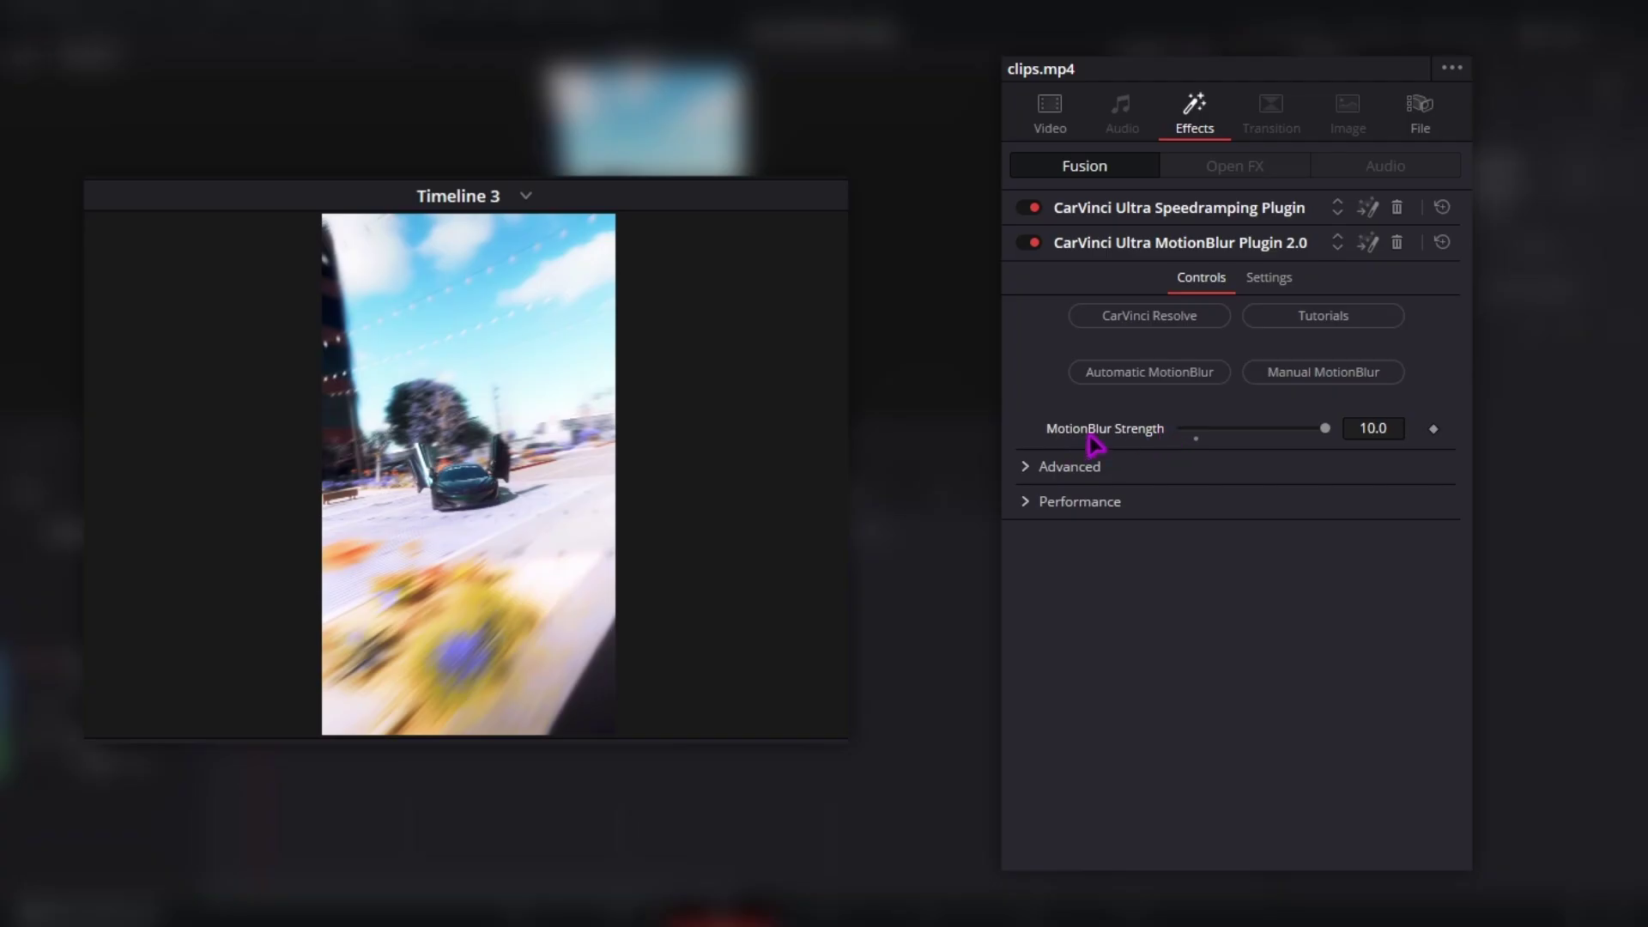
pyautogui.click(1027, 467)
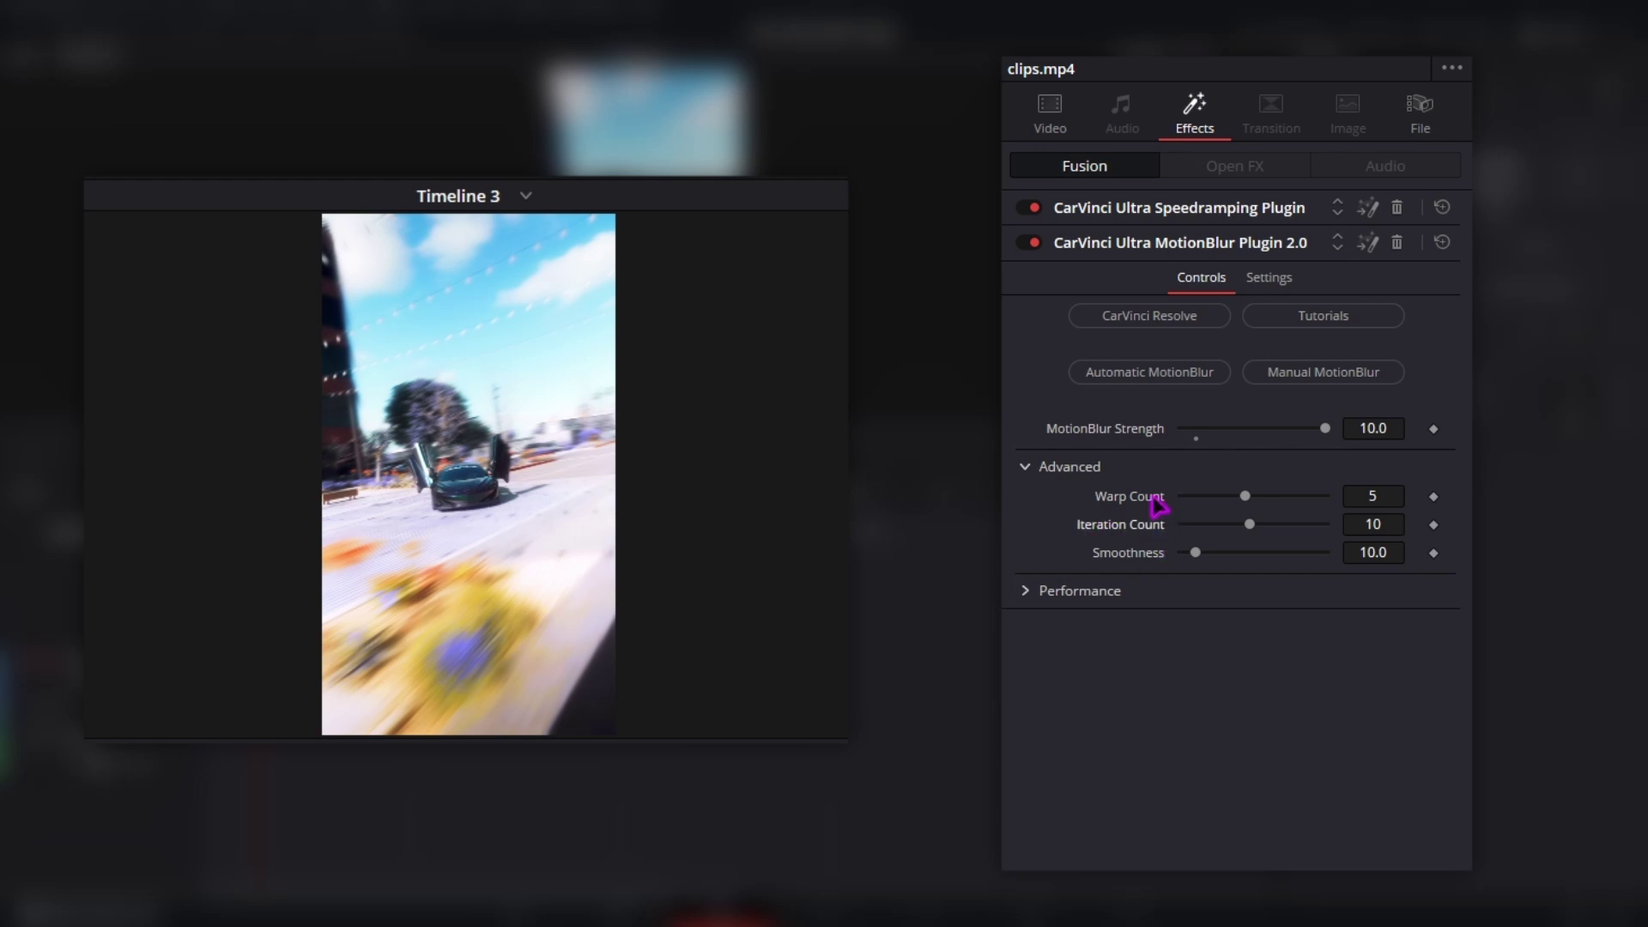
pyautogui.click(1025, 466)
pyautogui.click(1027, 506)
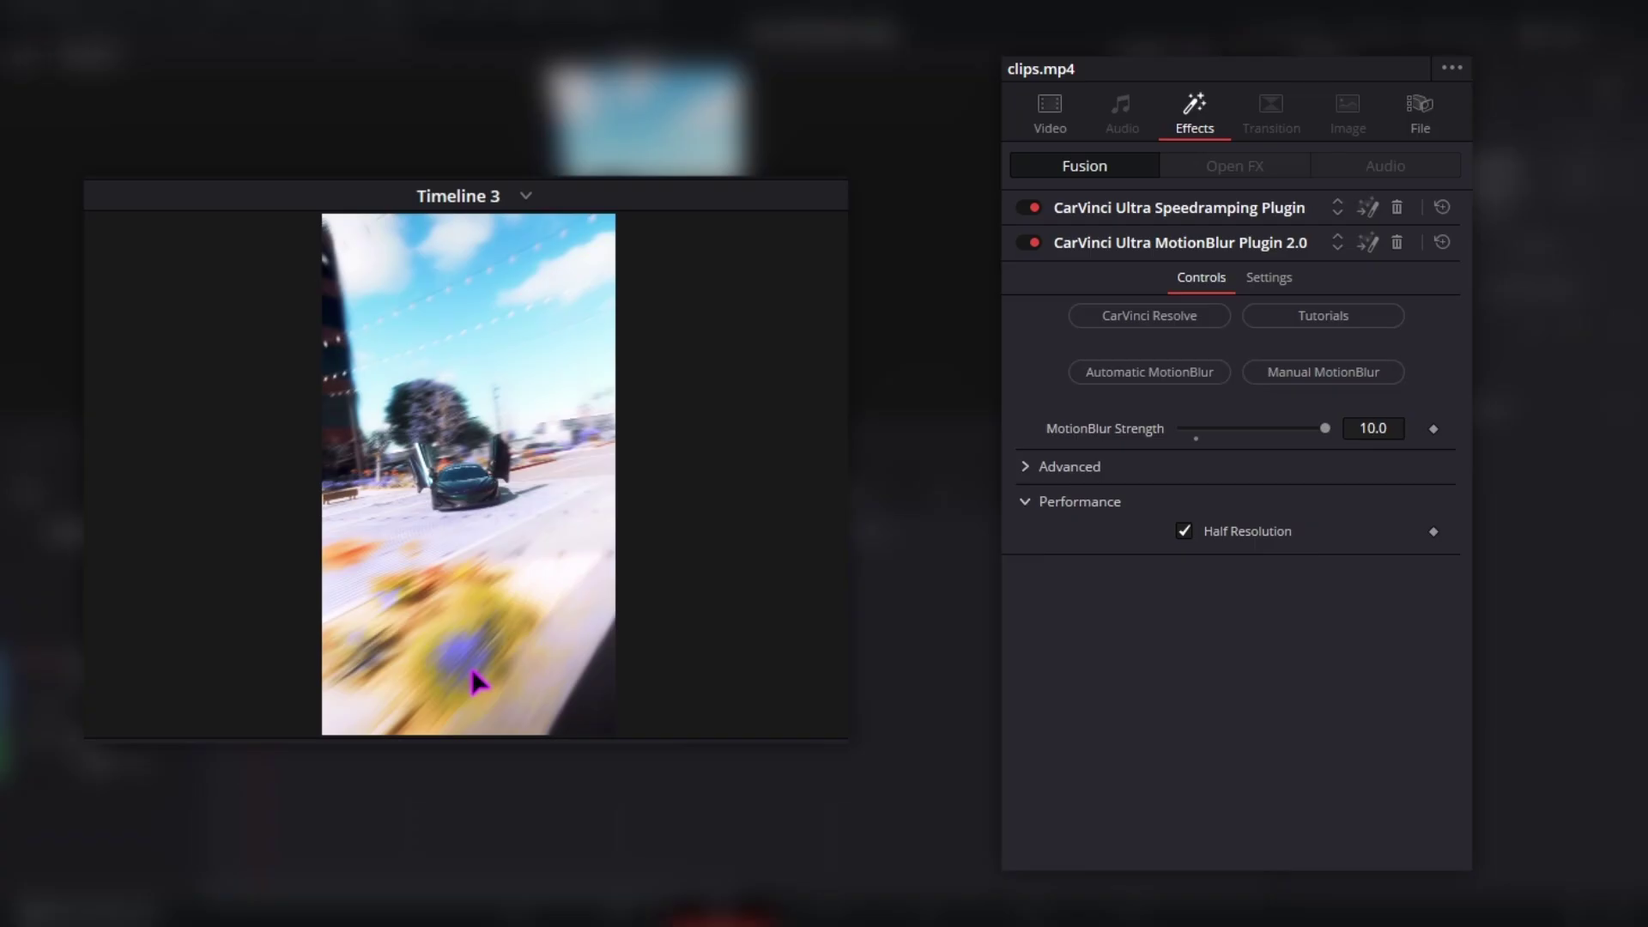
pyautogui.click(1021, 504)
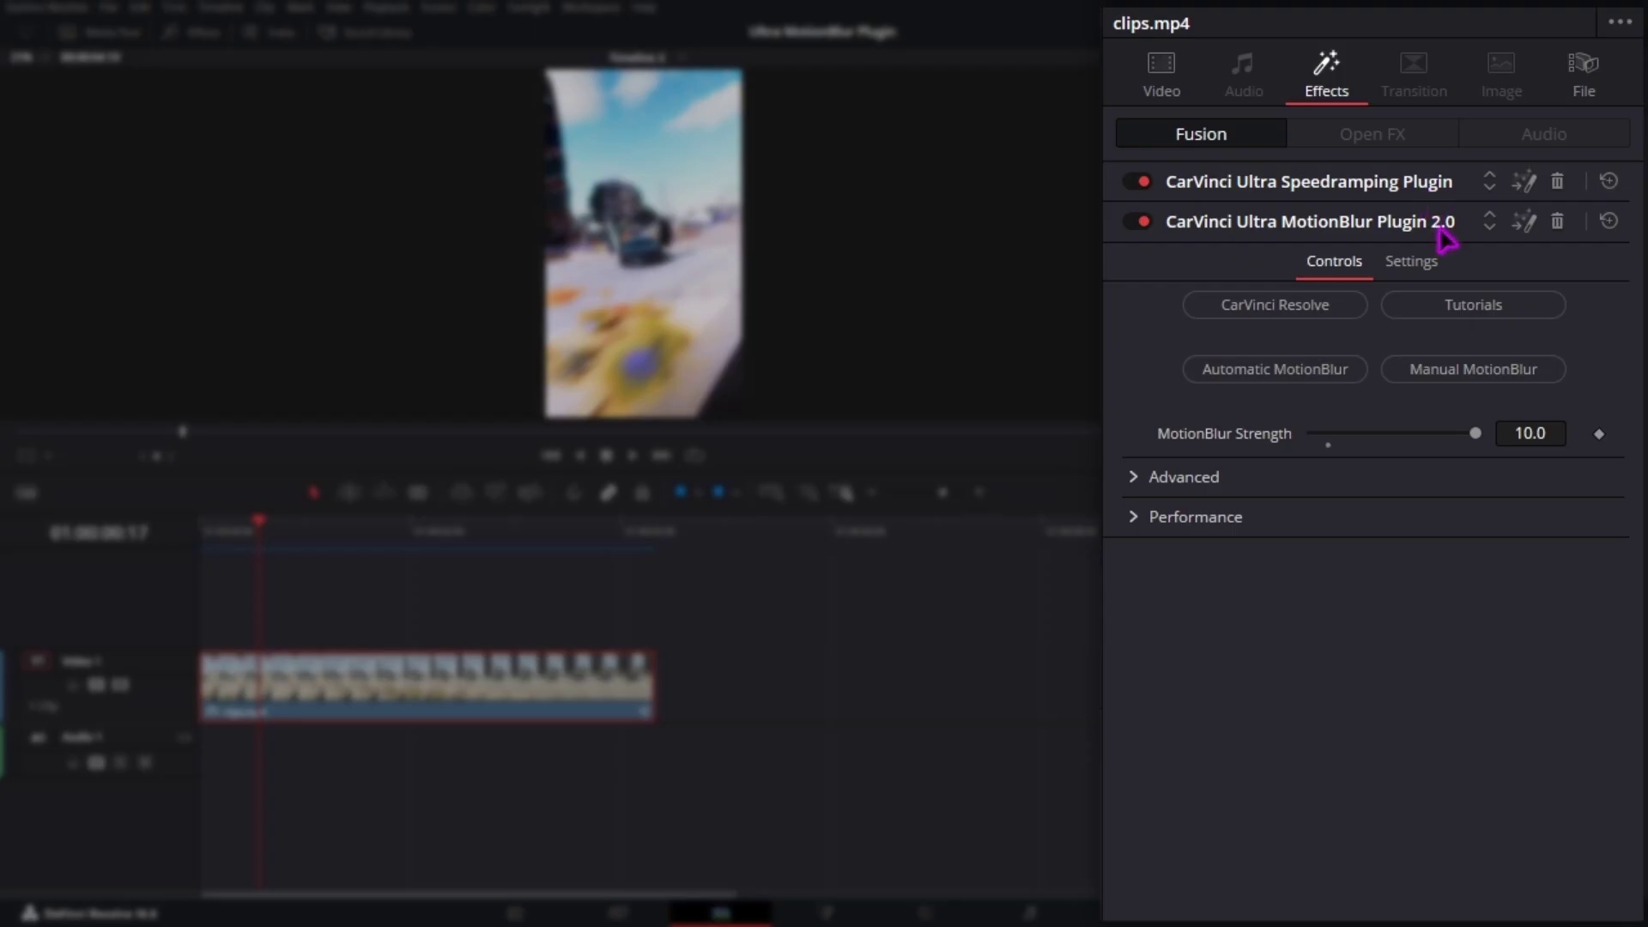
# Switch Ultra MotionBlur back to Manual MotionBlur, restoring Zoom at strength 0.2
pyautogui.click(1464, 377)
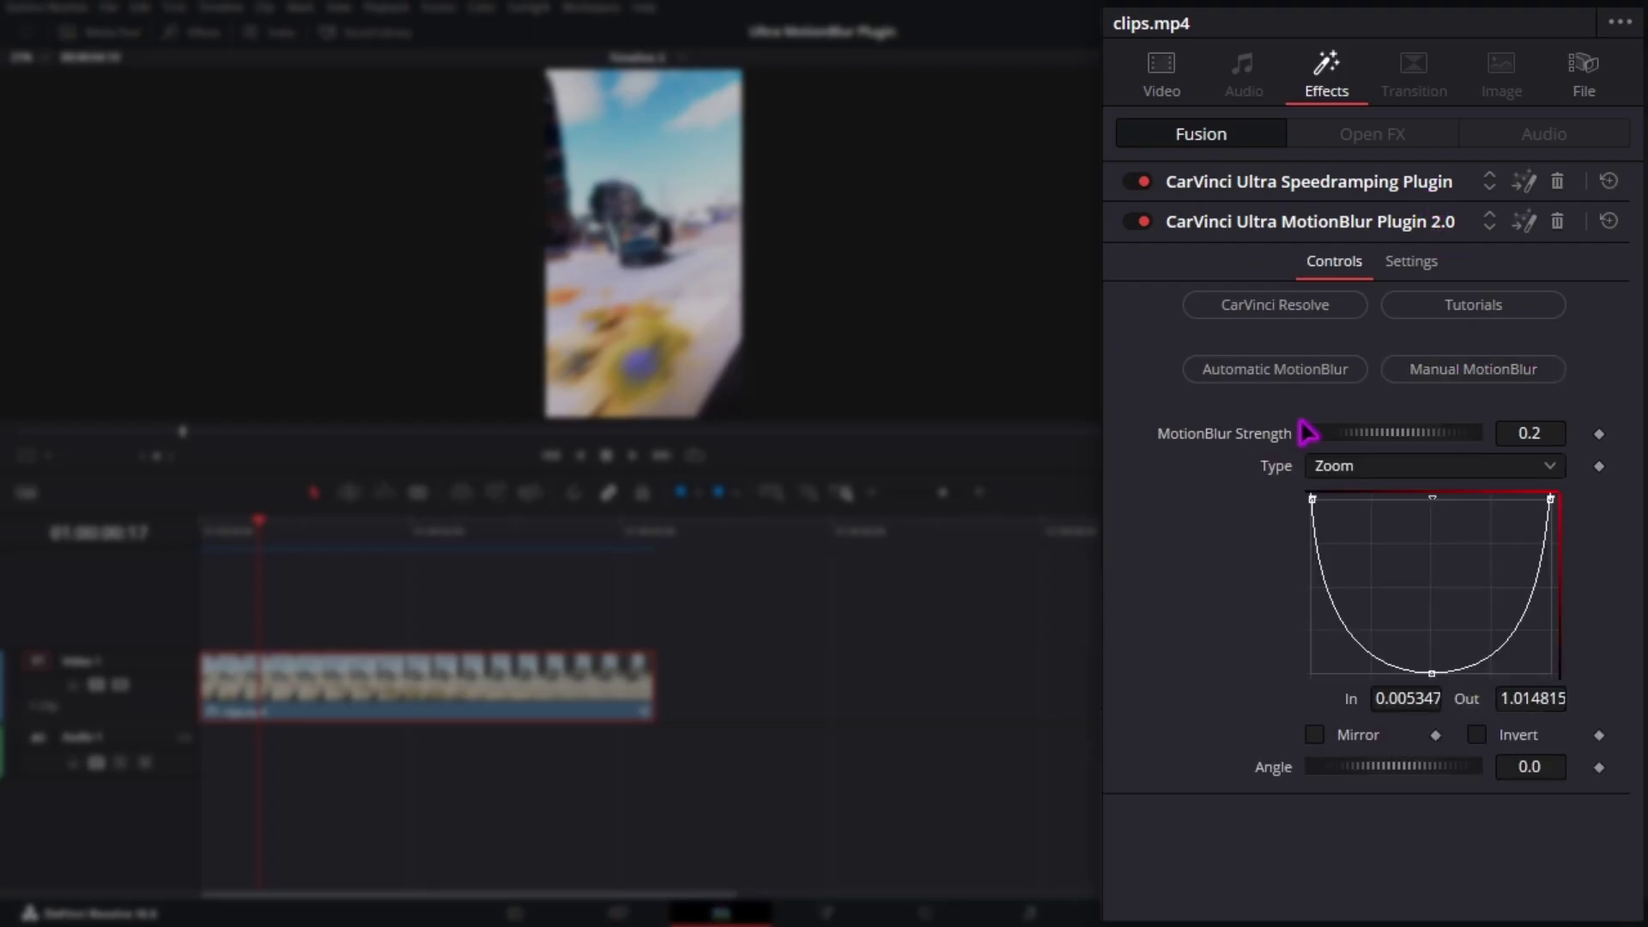